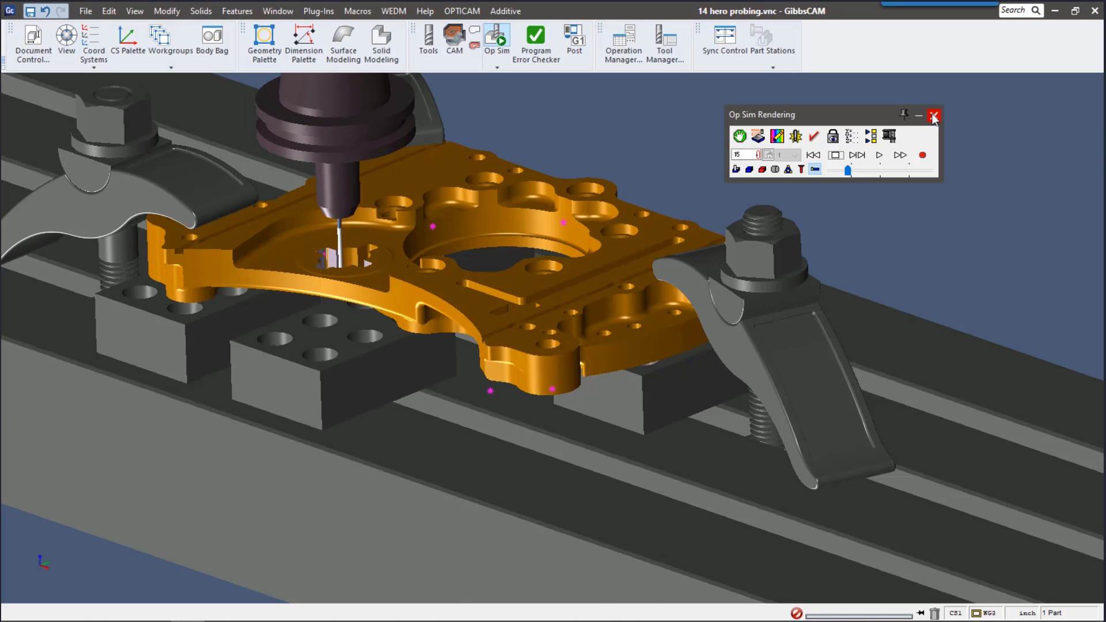
Leave the operation simulation and review the definition of the 0.200 cylindrical probe, tool 3
click(934, 116)
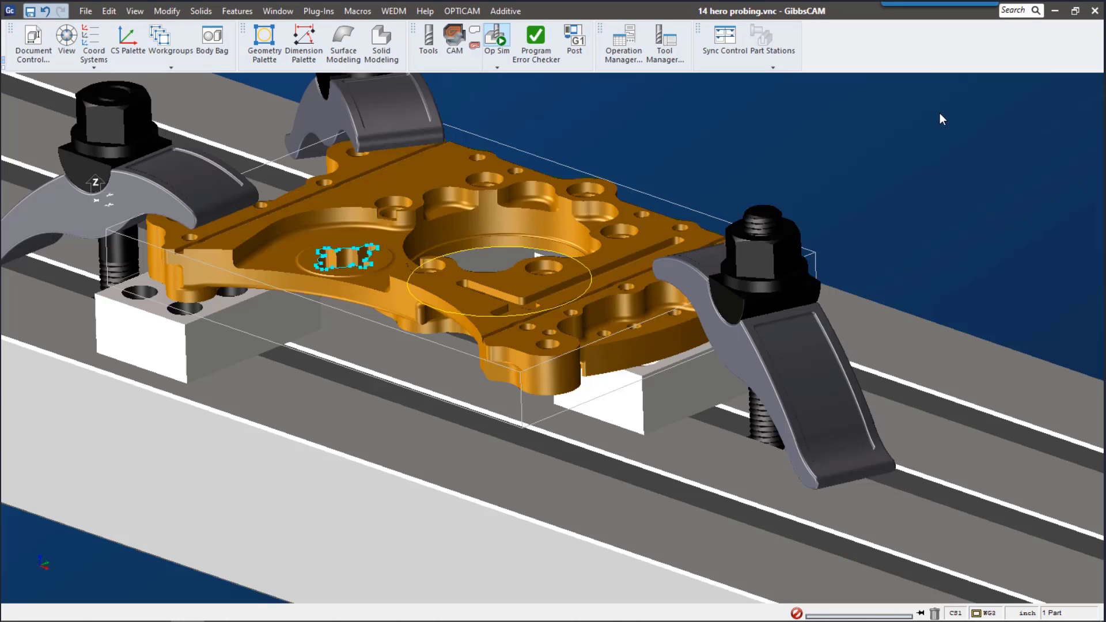
click(433, 36)
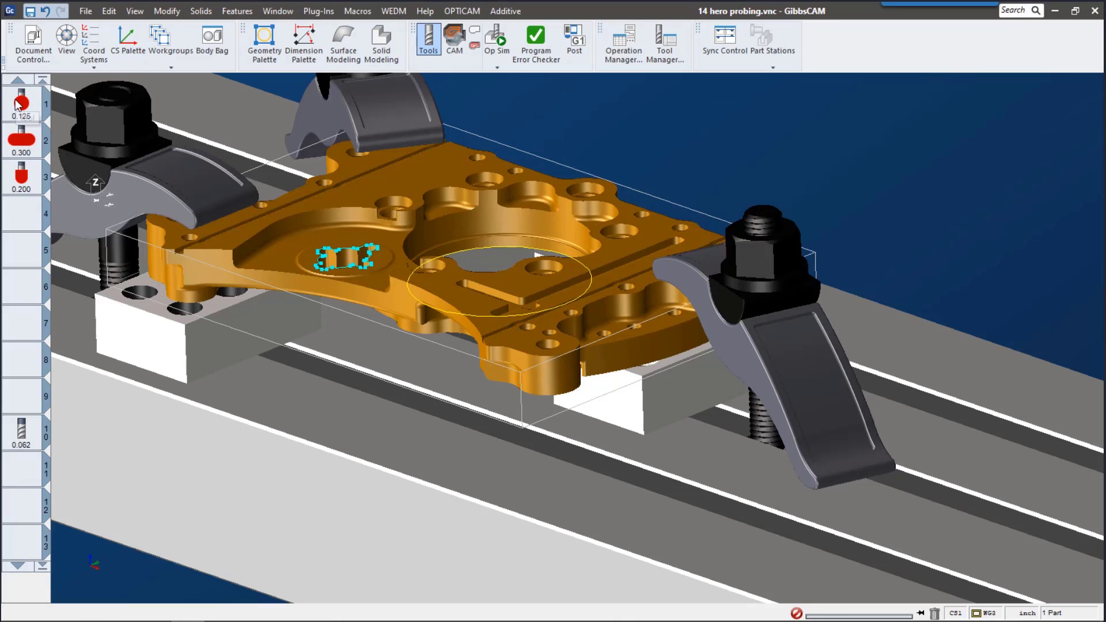
double_click(22, 188)
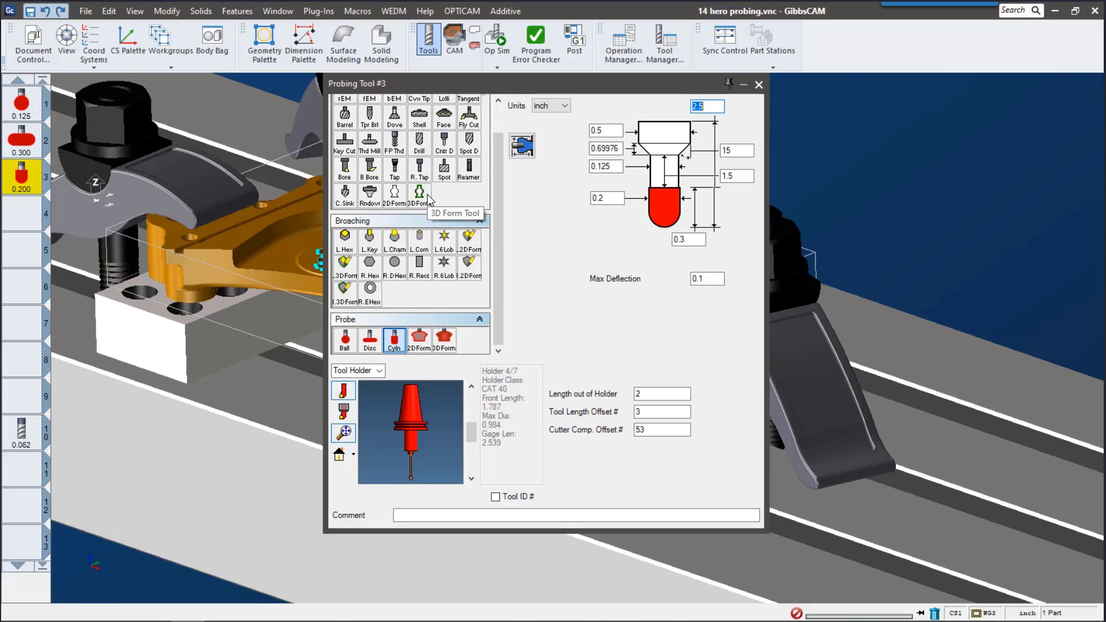
click(759, 84)
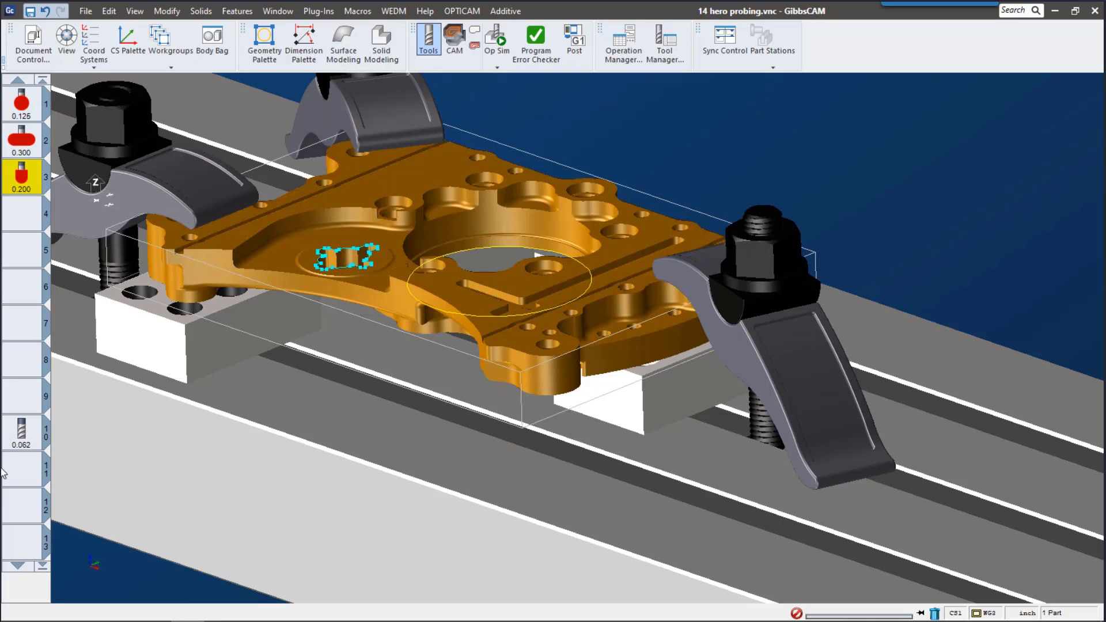
Create a Basic probing process using the 0.125 ball probe, tool 1
click(464, 40)
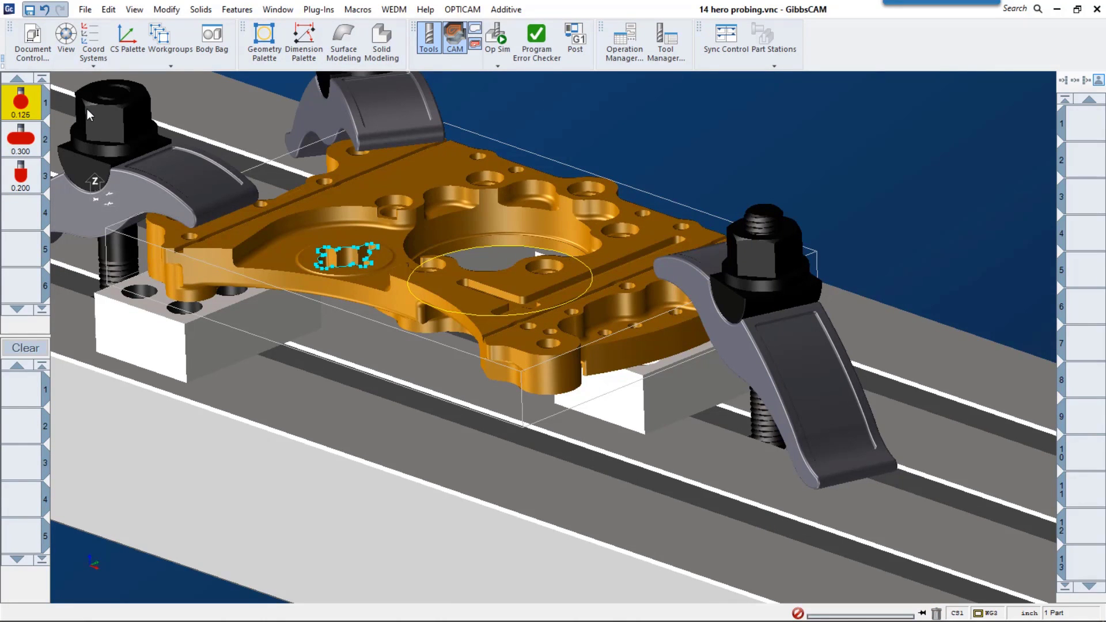
double_click(22, 389)
click(91, 308)
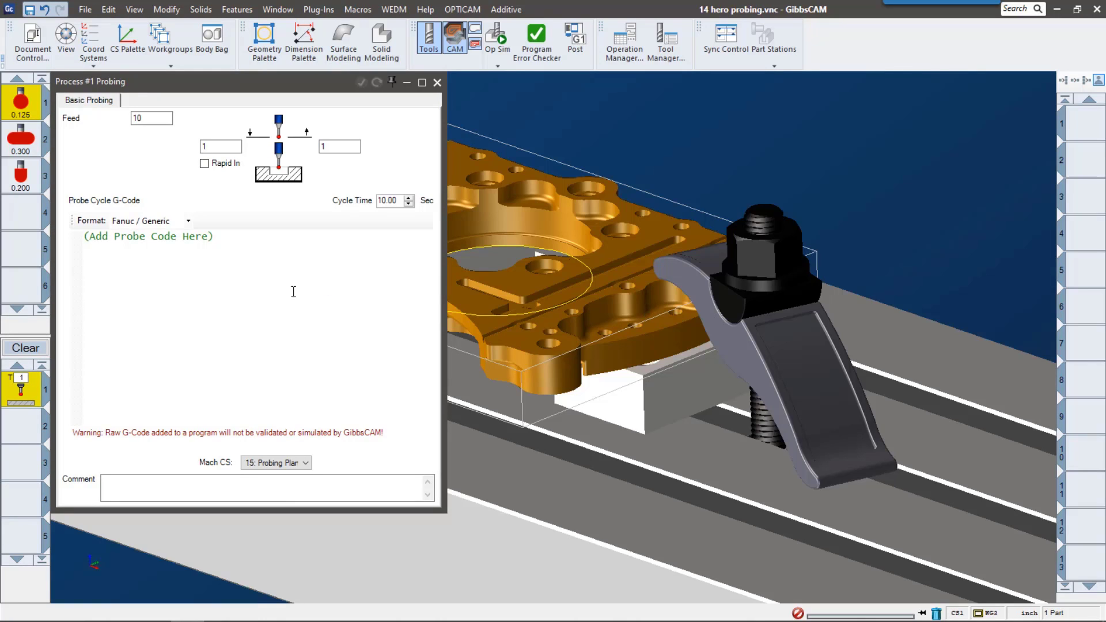
Clear the placeholder text from the Basic process's probe cycle G-code
drag(214, 237, 81, 237)
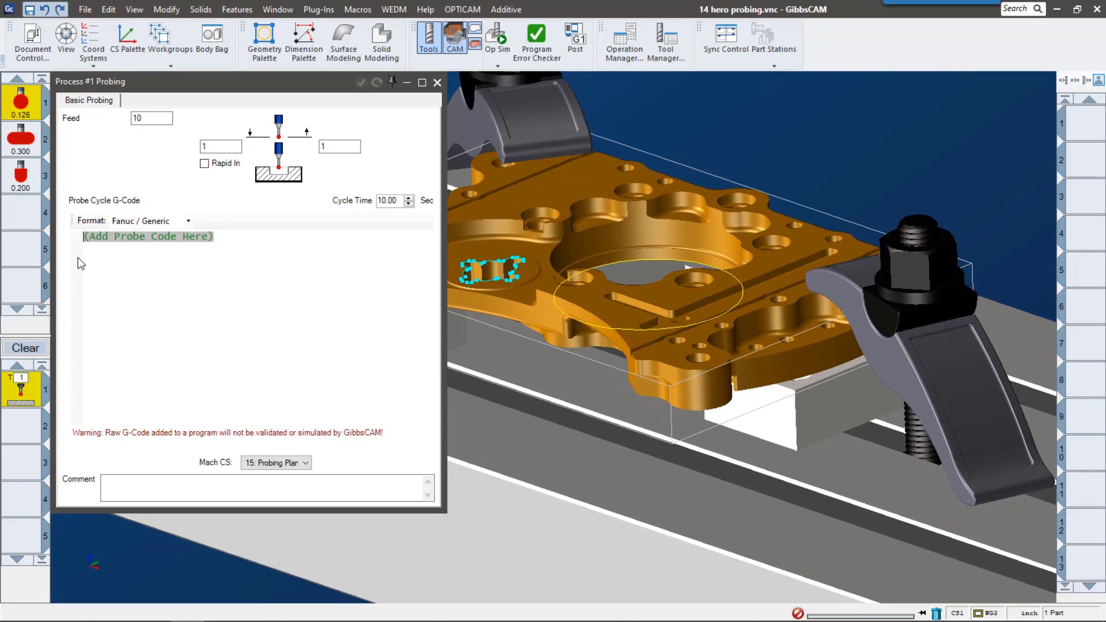
click(95, 269)
drag(230, 239, 33, 243)
key(Delete)
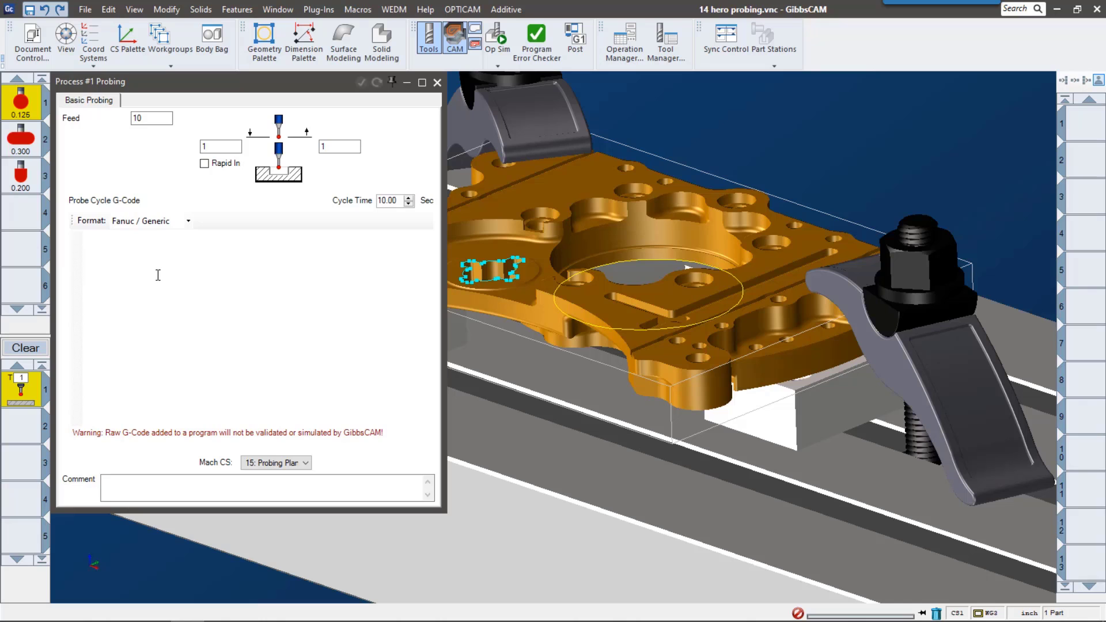
Copy the entire Probing Plate.NCF program from Notepad into the probe cycle G-code and close the process
click(256, 609)
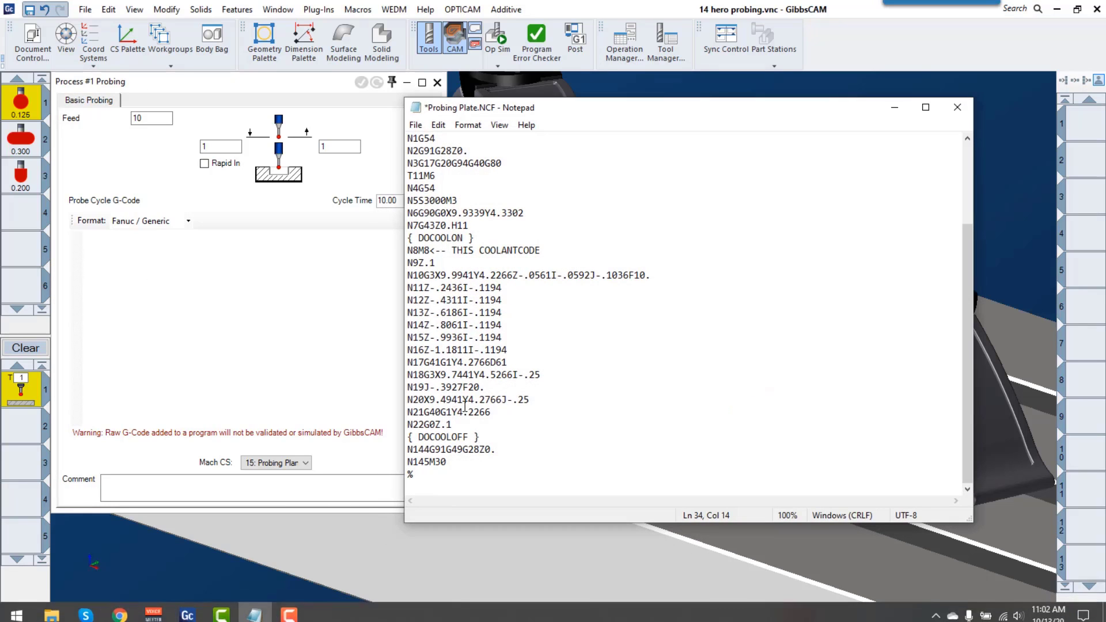
drag(431, 481, 376, 127)
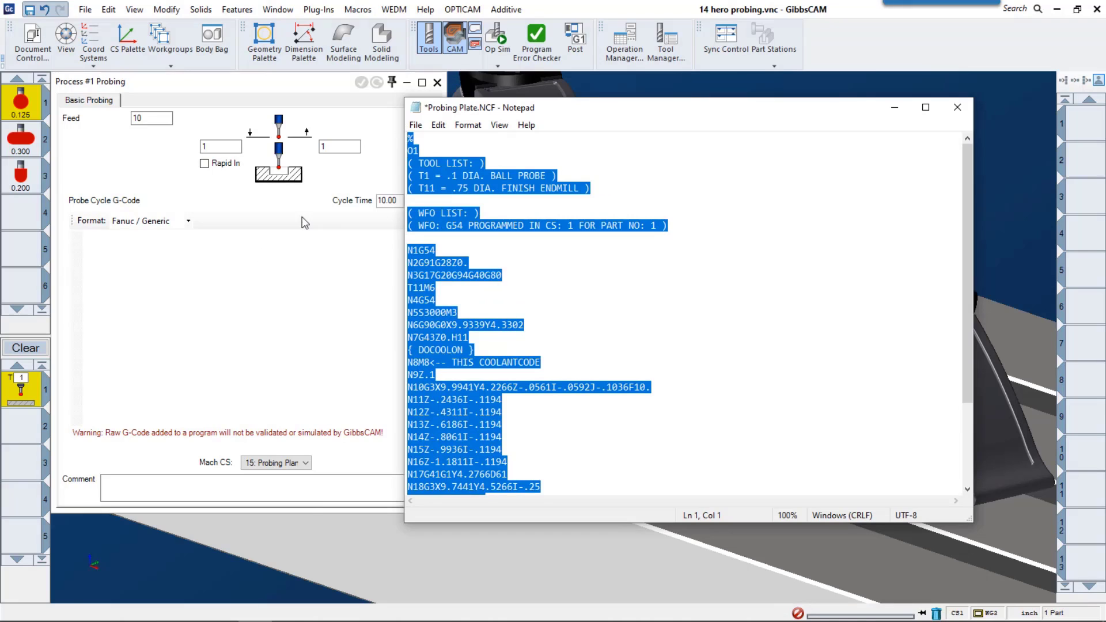
click(208, 278)
key(ctrl+v)
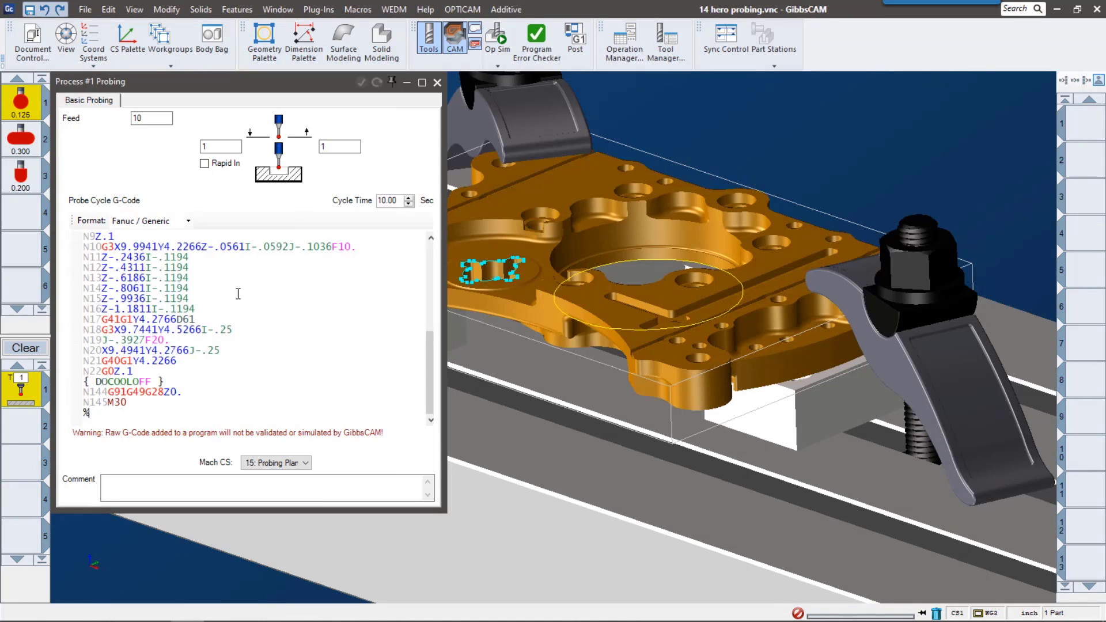
scroll(339, 365, up, 10)
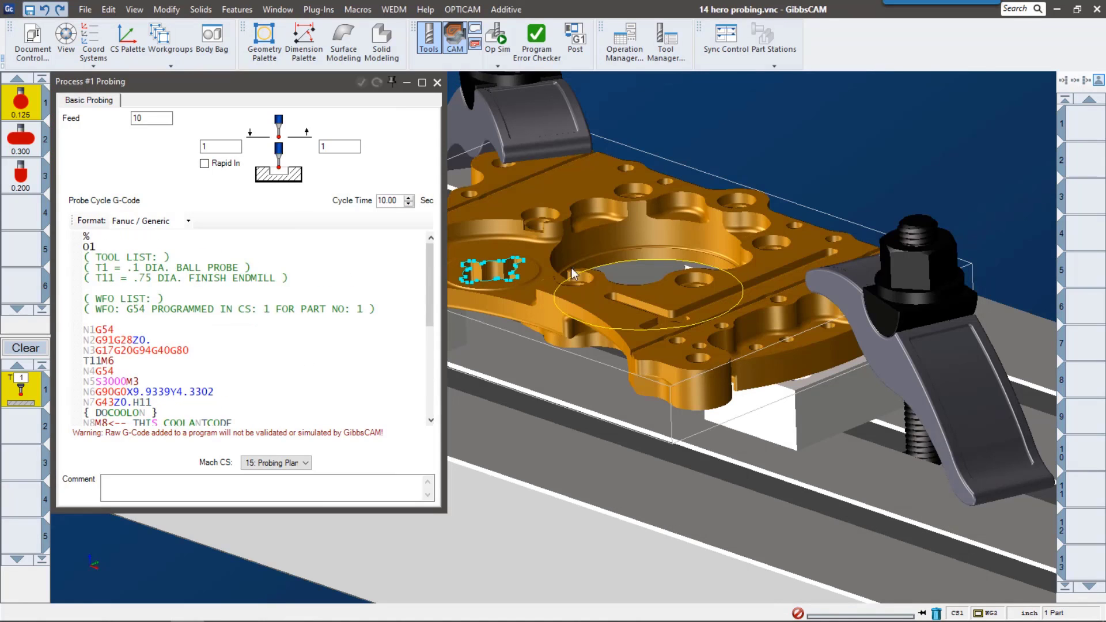
click(623, 262)
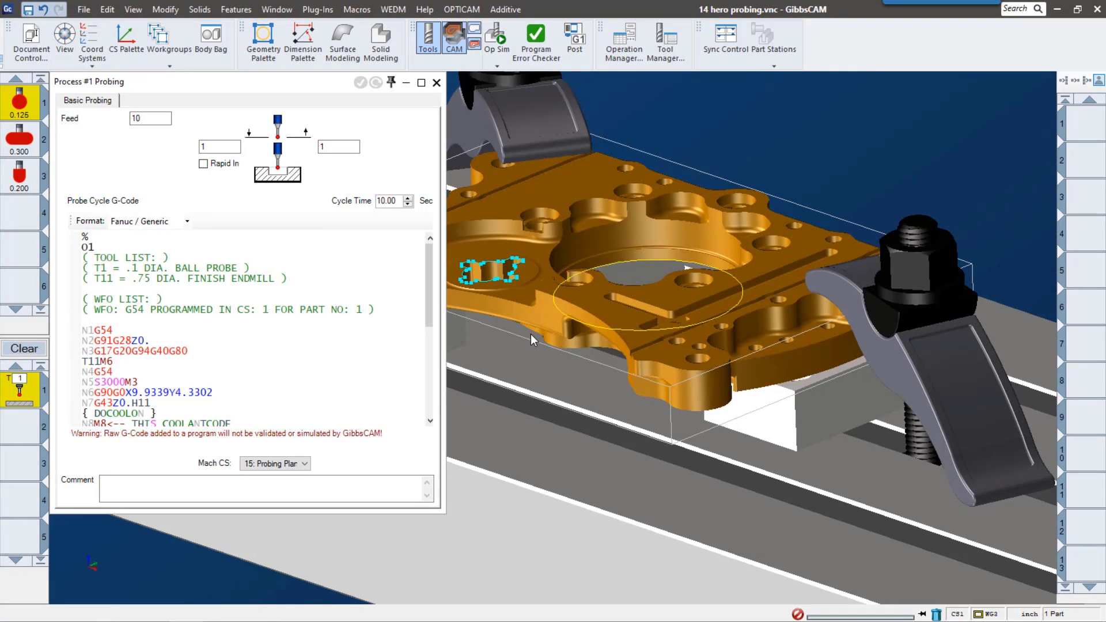
click(437, 82)
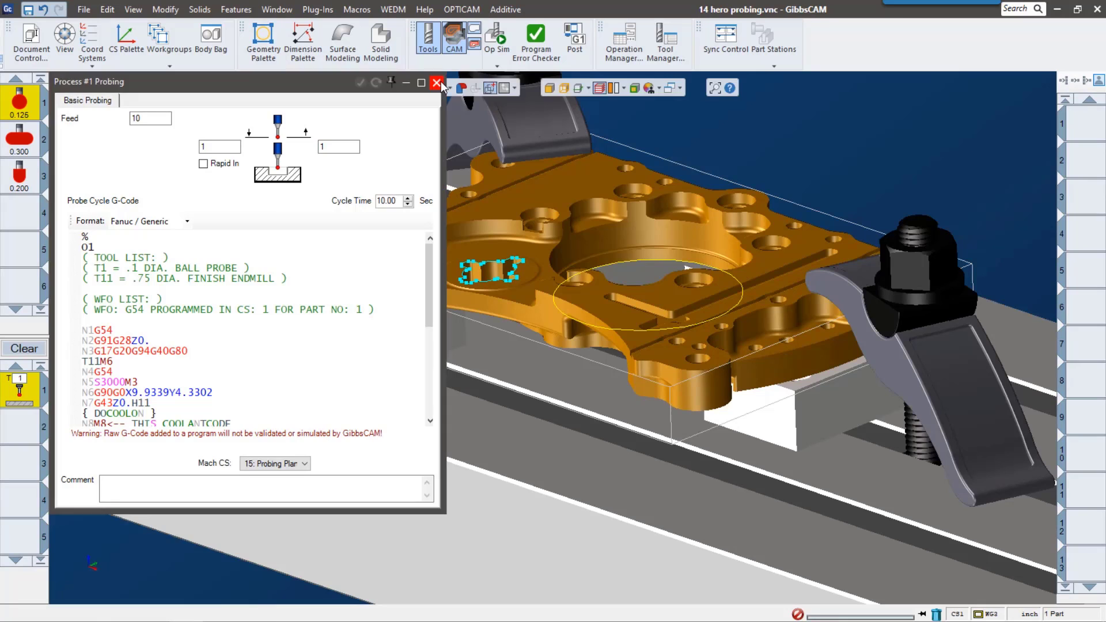
Change the probing process type to Corners
right_click(23, 383)
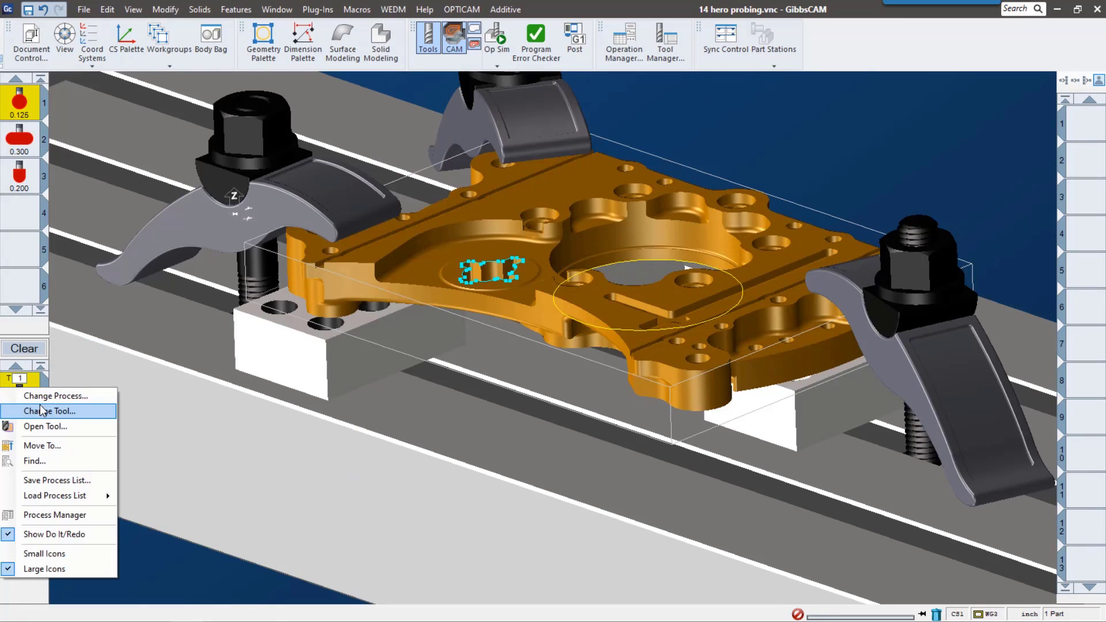
click(46, 394)
click(130, 322)
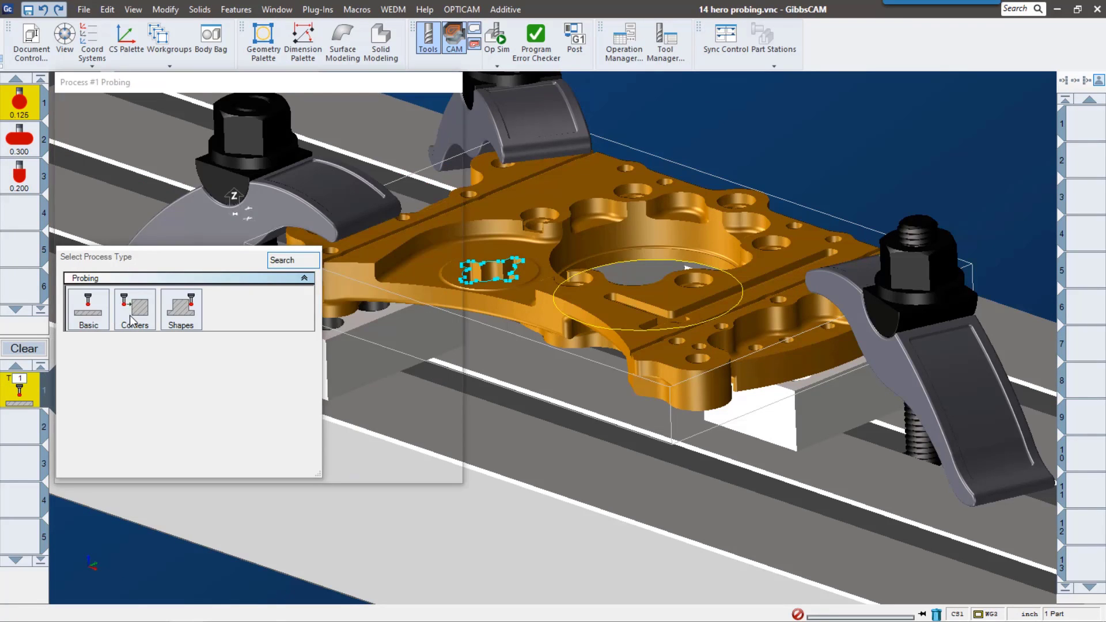
Set the Outside Corner cycle to probe the +X, -Y corner with Workfixture 1 as the set target, and generate the operation
click(159, 346)
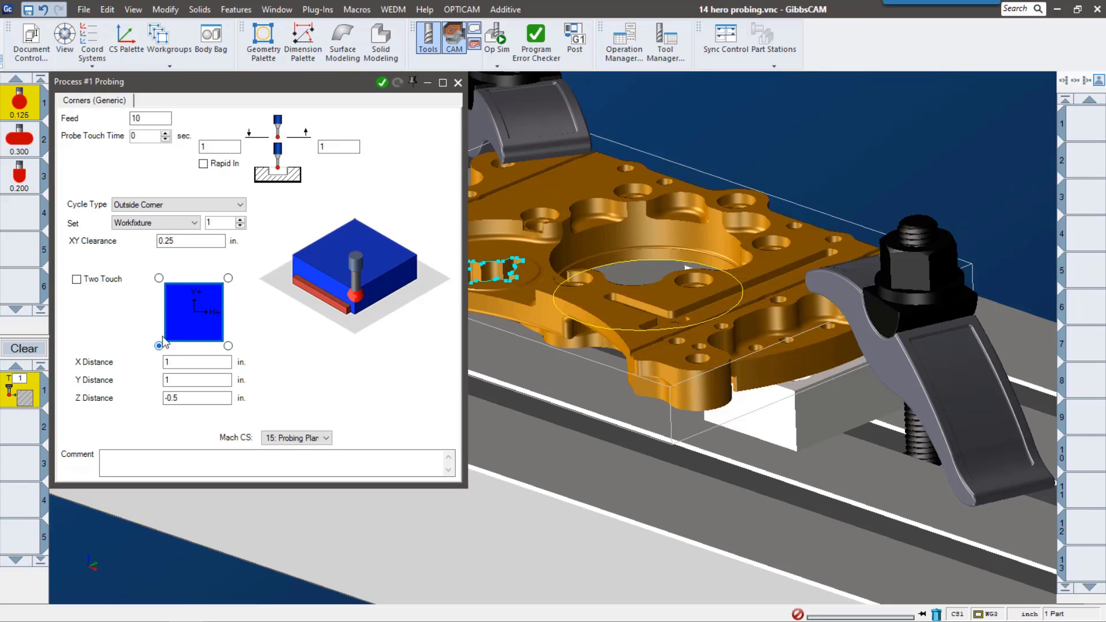
click(159, 279)
middle_drag(612, 374, 778, 418)
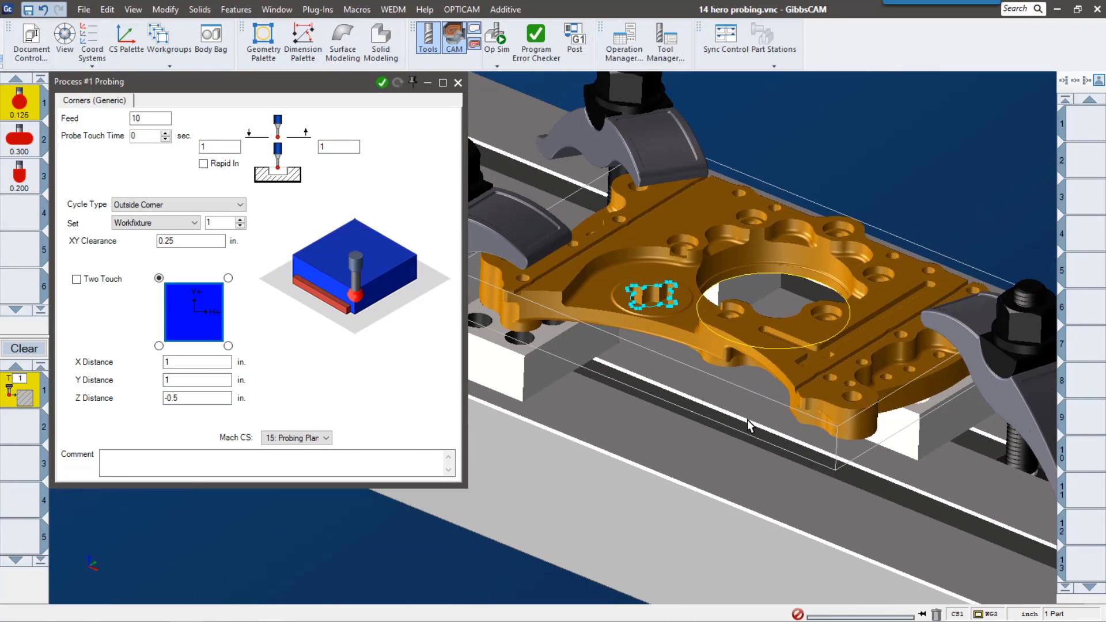
click(228, 346)
click(194, 225)
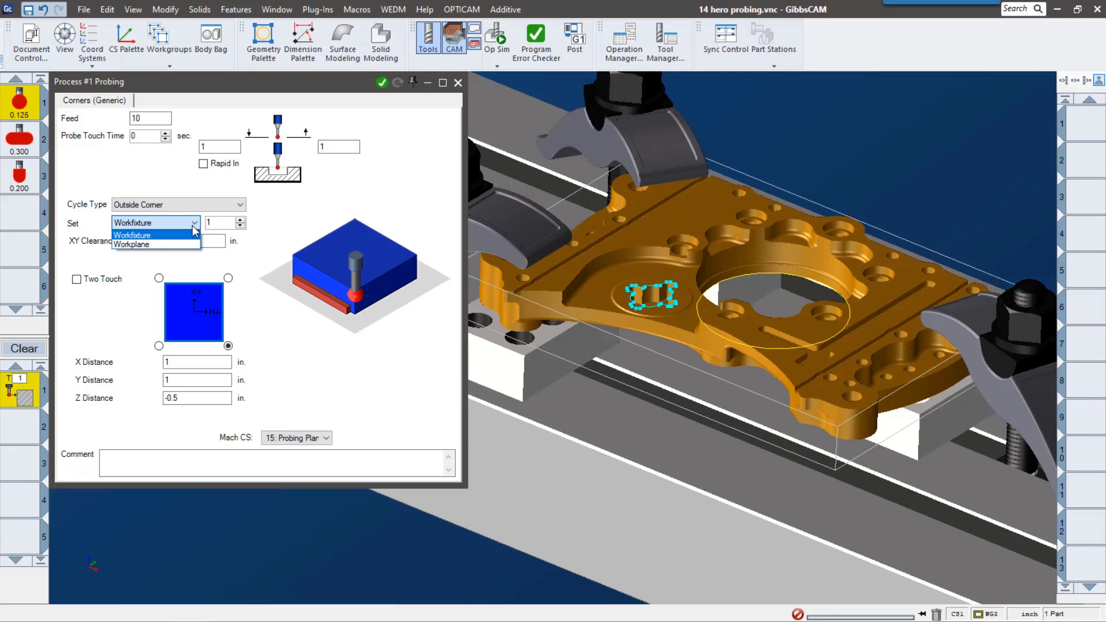
click(186, 235)
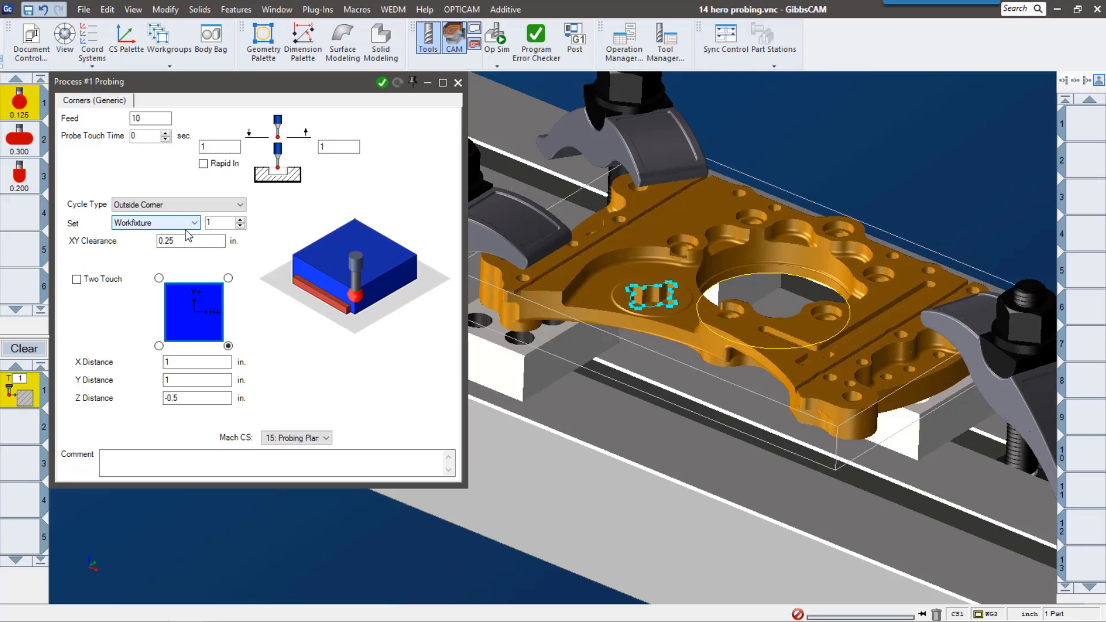
click(381, 83)
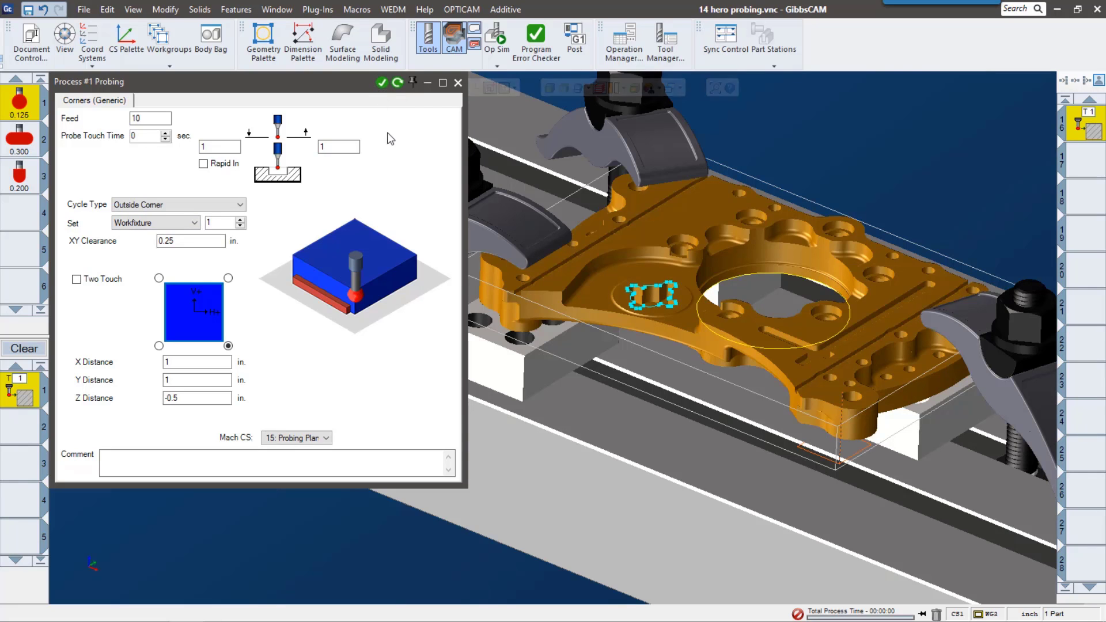
Simulate the outside corner probing operation on the stock
scroll(891, 477, up, 2)
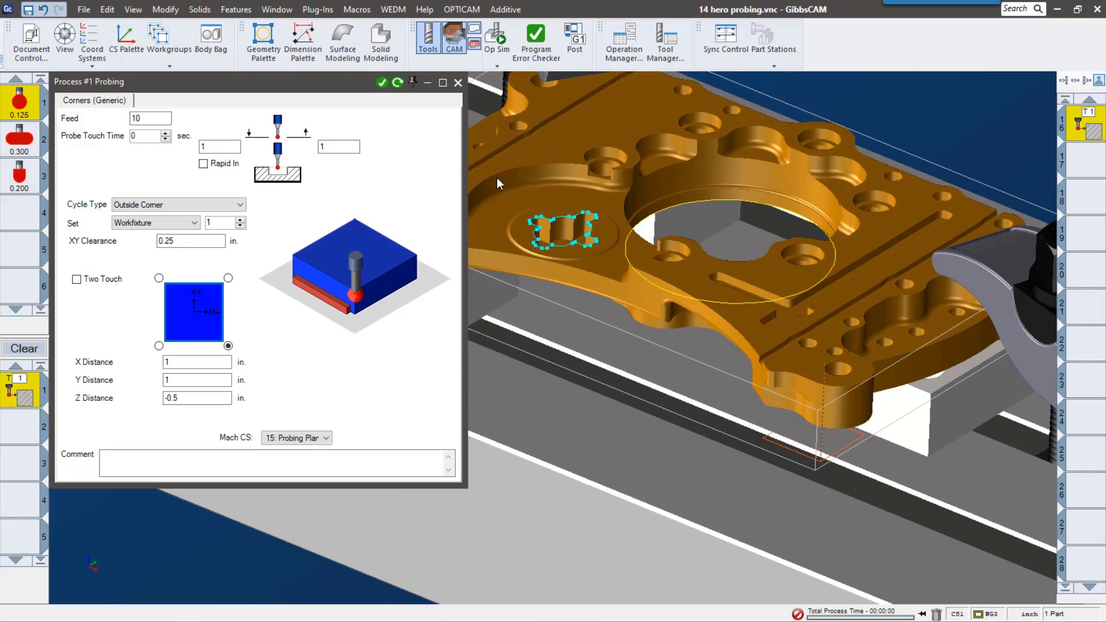
click(496, 38)
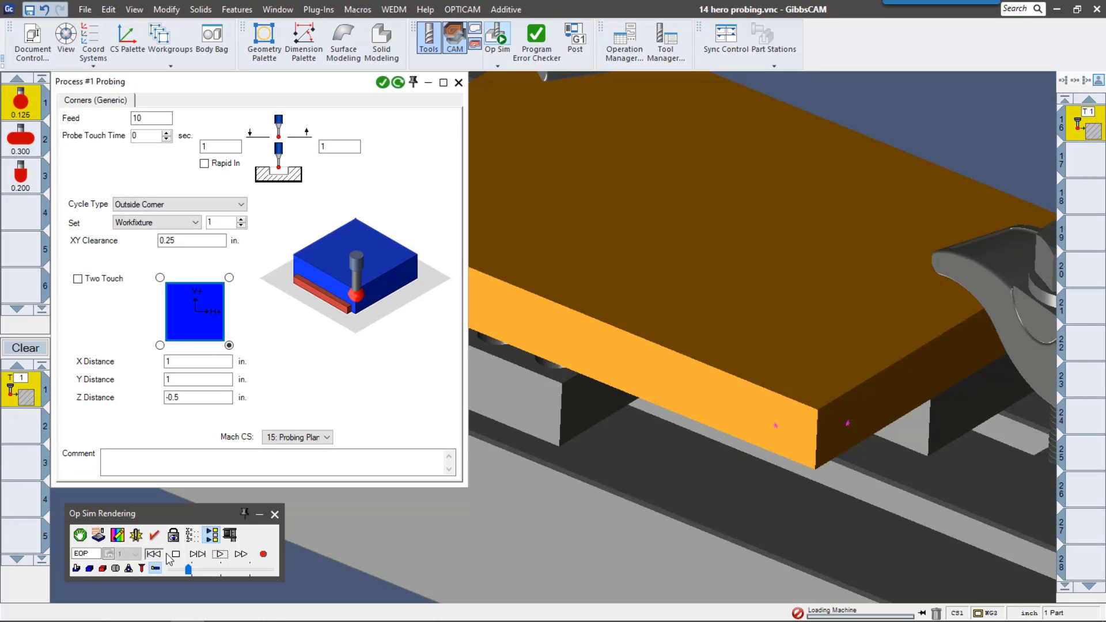
click(220, 555)
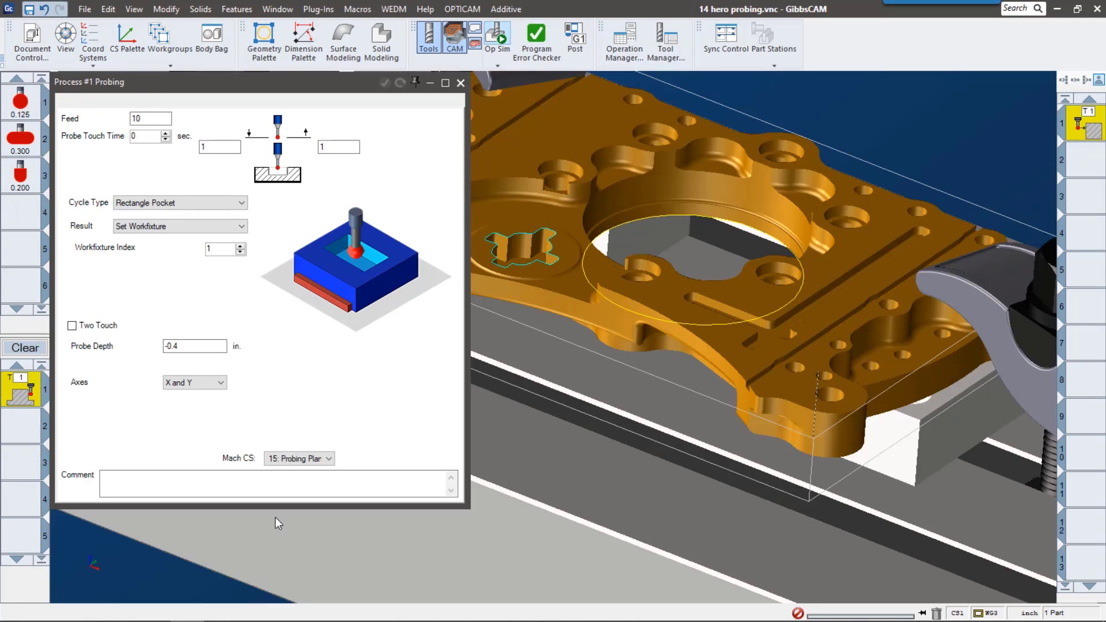
Set the probing process type to Shapes
right_click(23, 395)
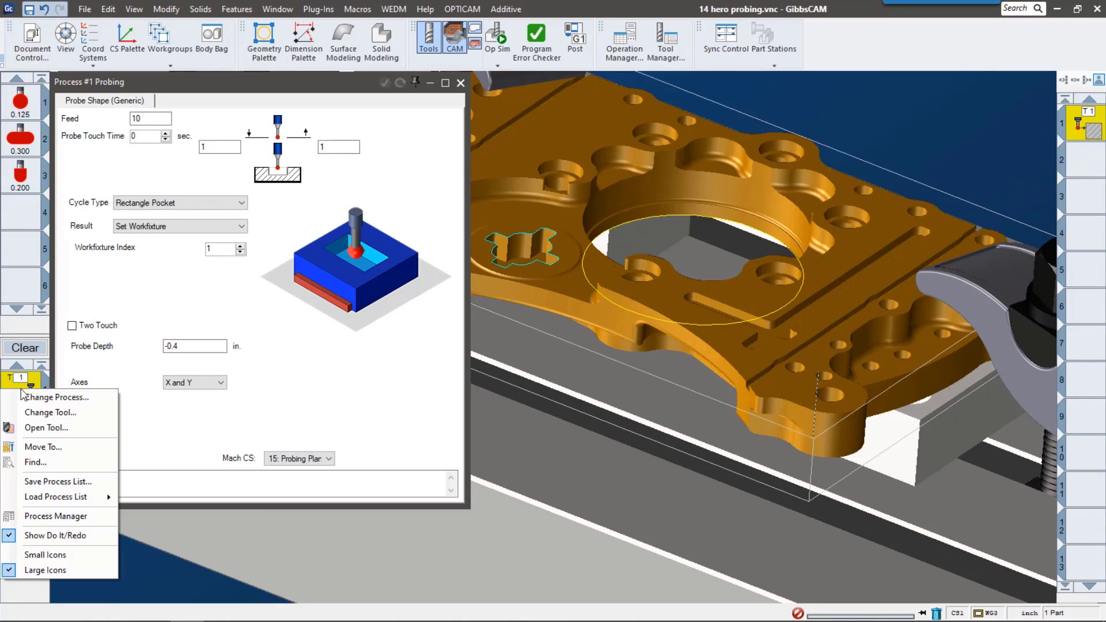
click(32, 403)
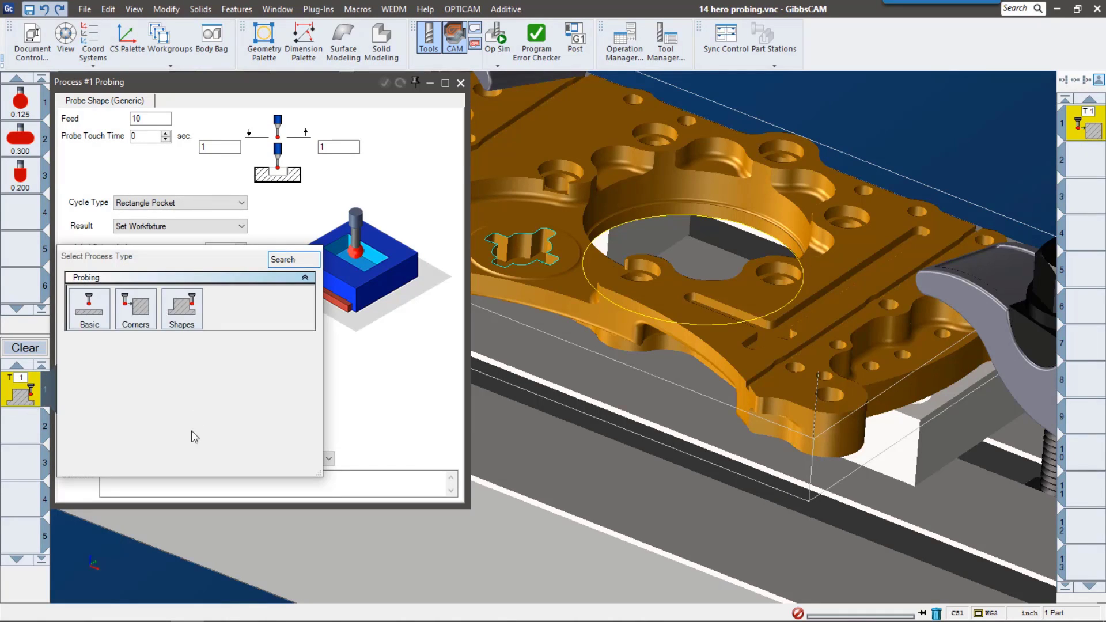
click(178, 310)
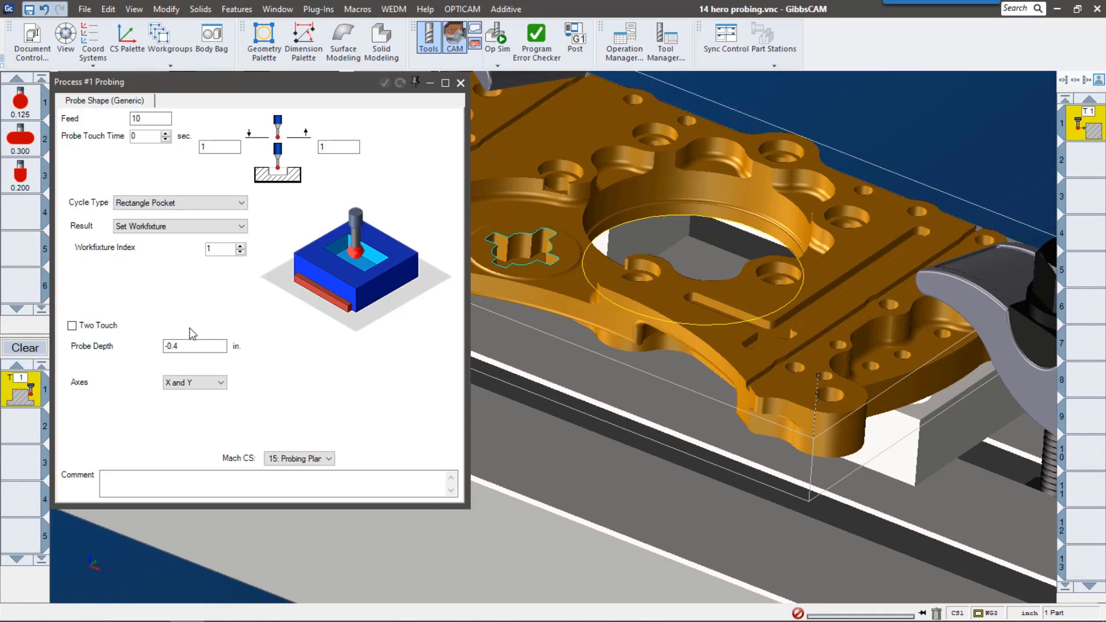
Set the shape probing cycle to Single Surface with Set Workfixture as the result
click(217, 202)
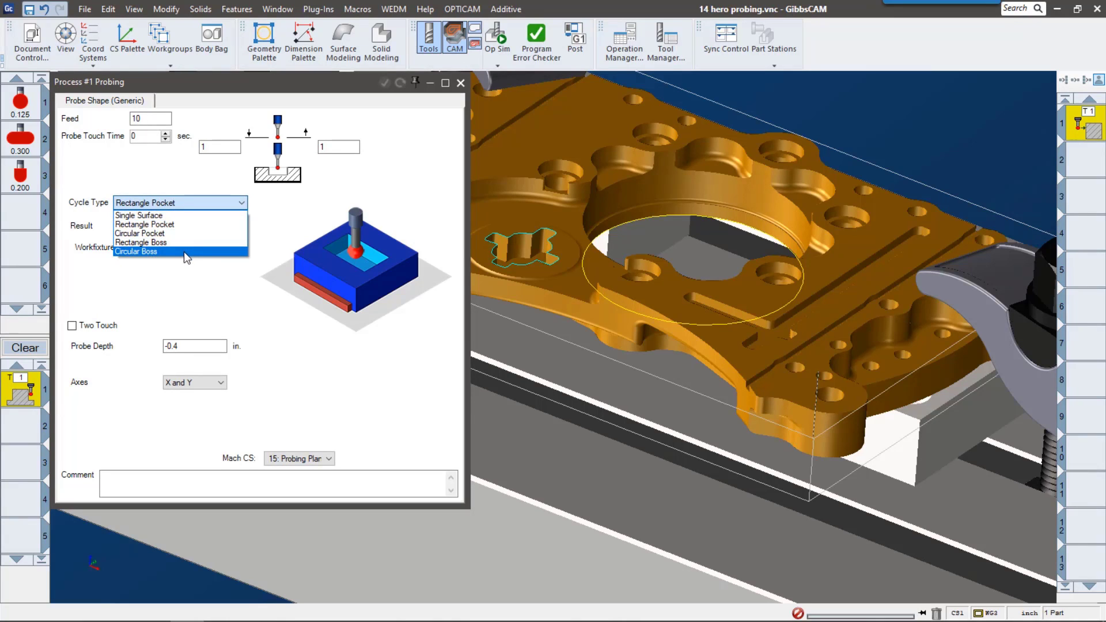
click(188, 216)
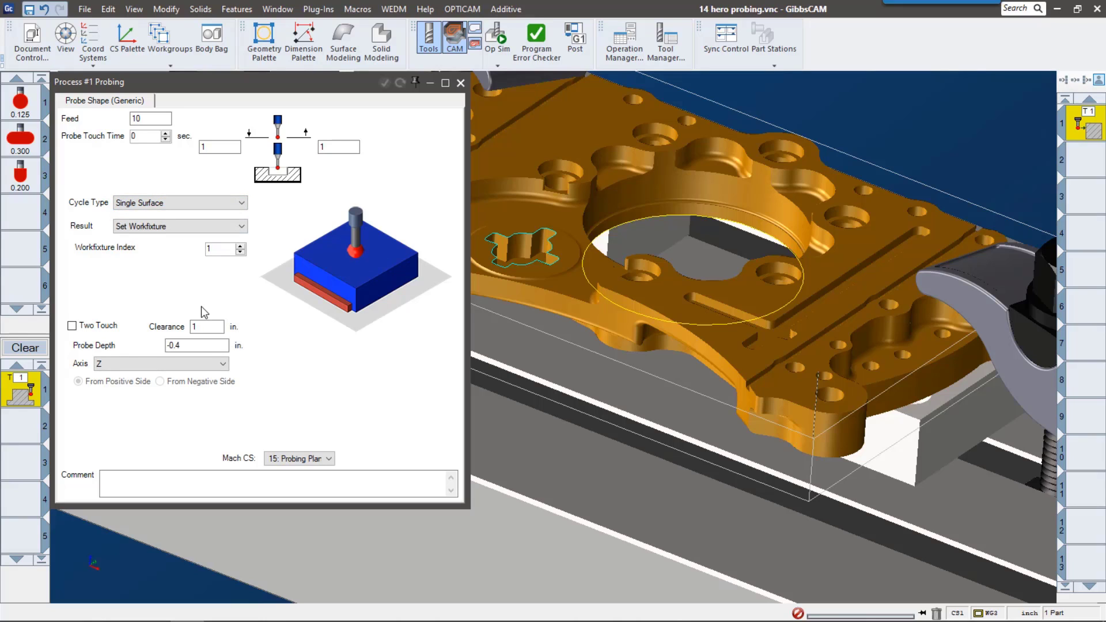
click(162, 233)
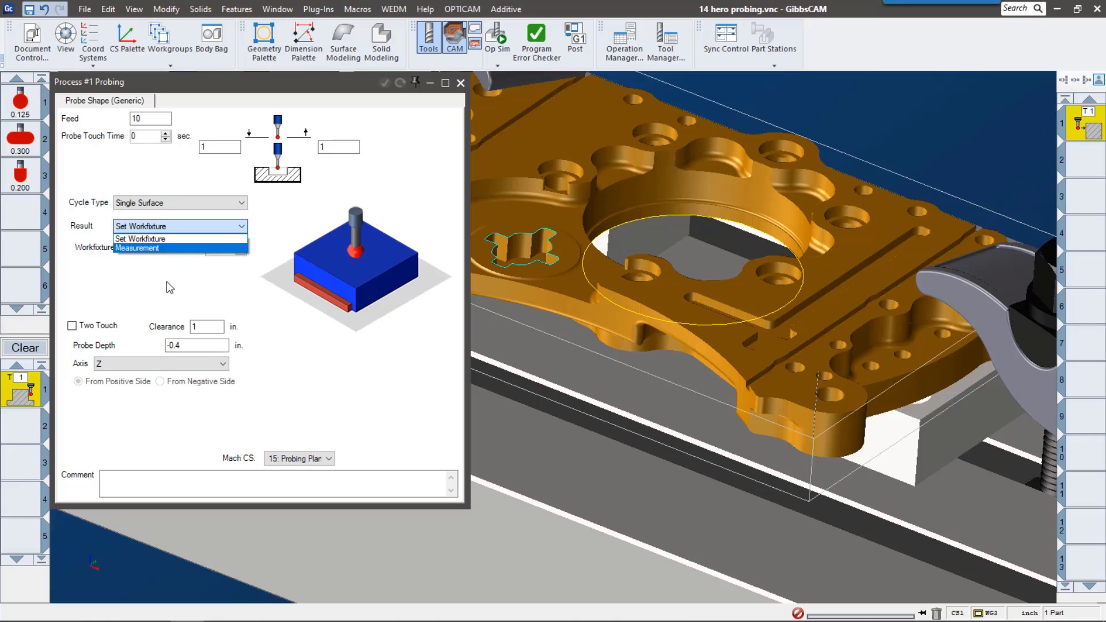
click(167, 239)
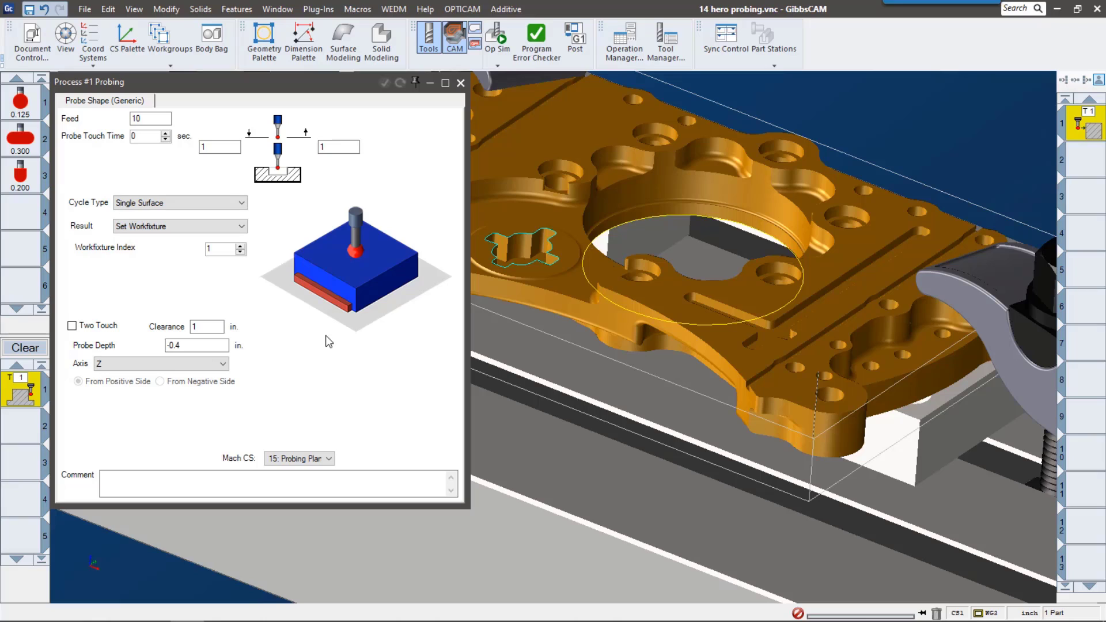
Probe the small keyed pocket's outline with a Rectangle Pocket cycle on the X and Y axes, and generate the operation
click(518, 234)
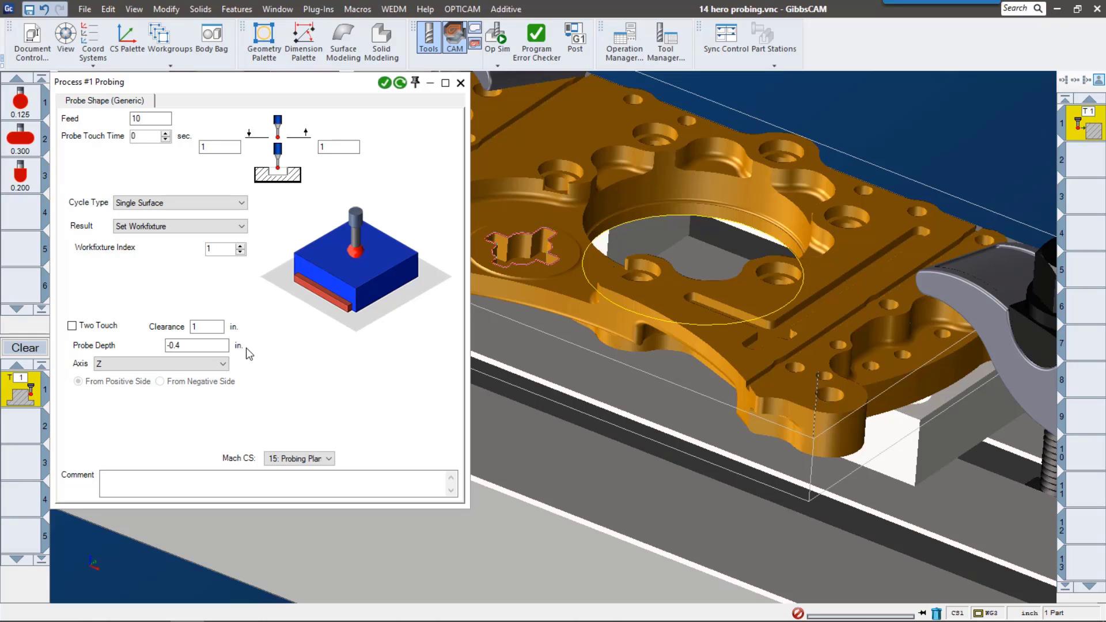
click(152, 205)
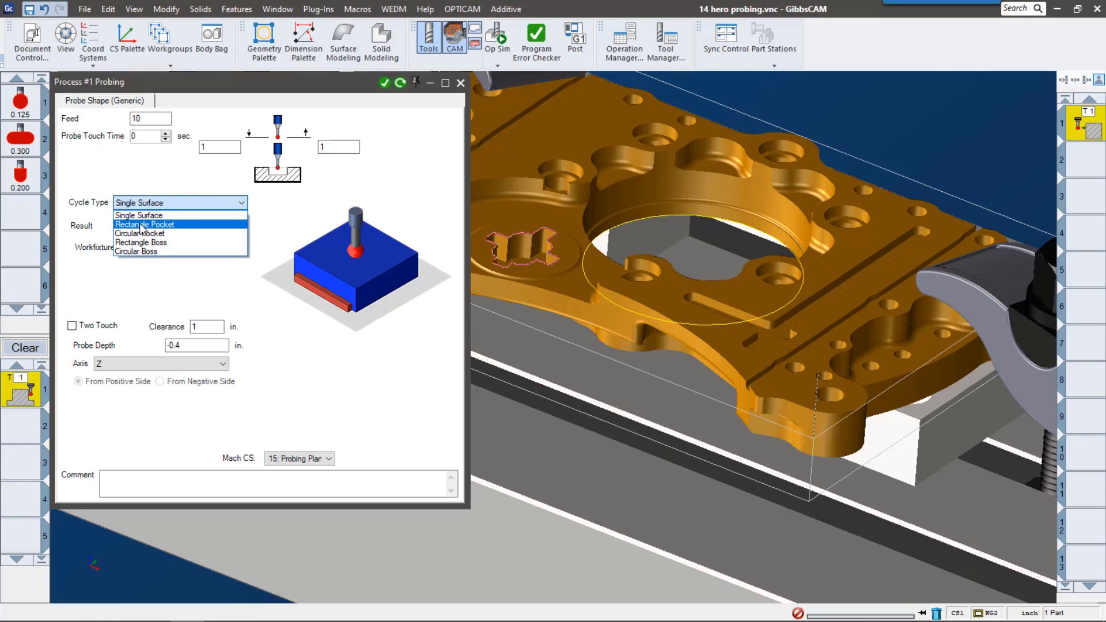
click(143, 225)
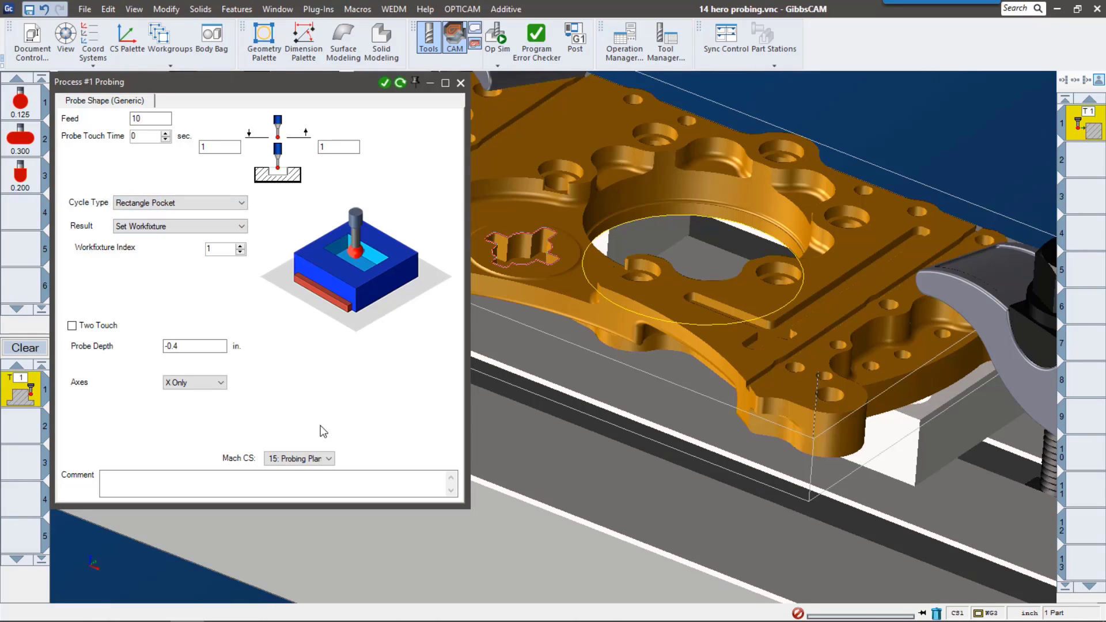
click(210, 383)
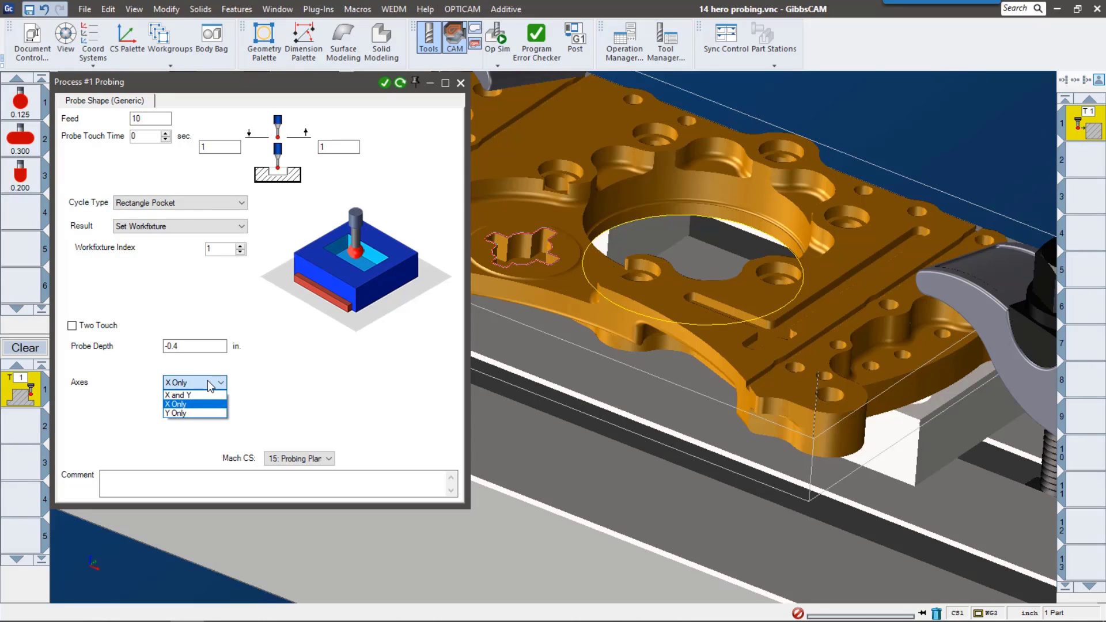
click(200, 395)
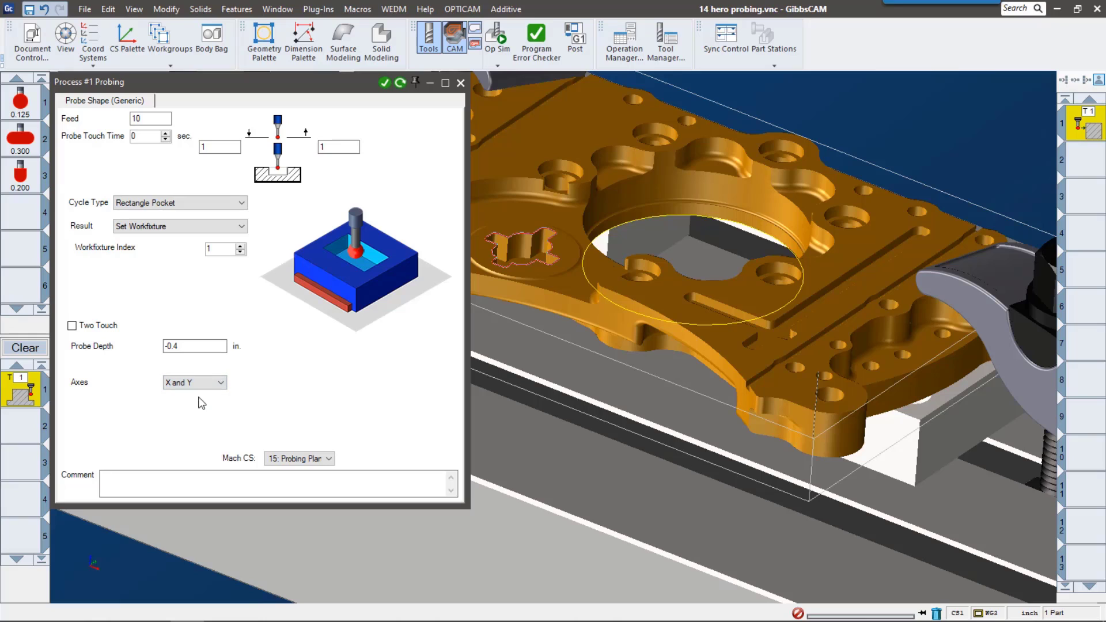
click(384, 83)
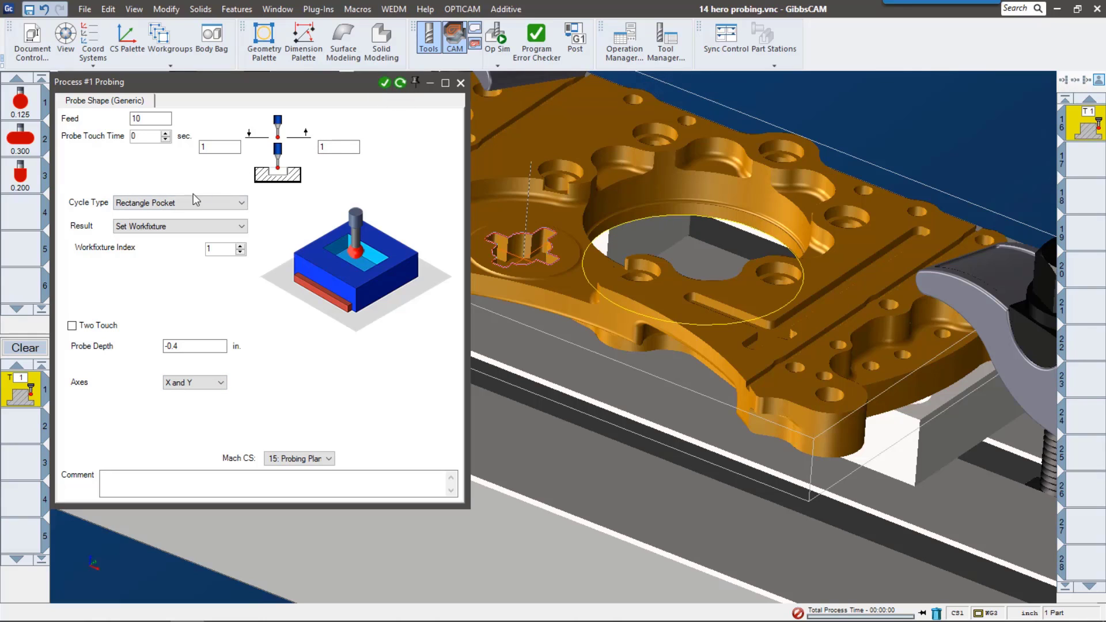
Set the pocket probing result to Measurement, with the undersize action going to Sleeve Bore
click(167, 228)
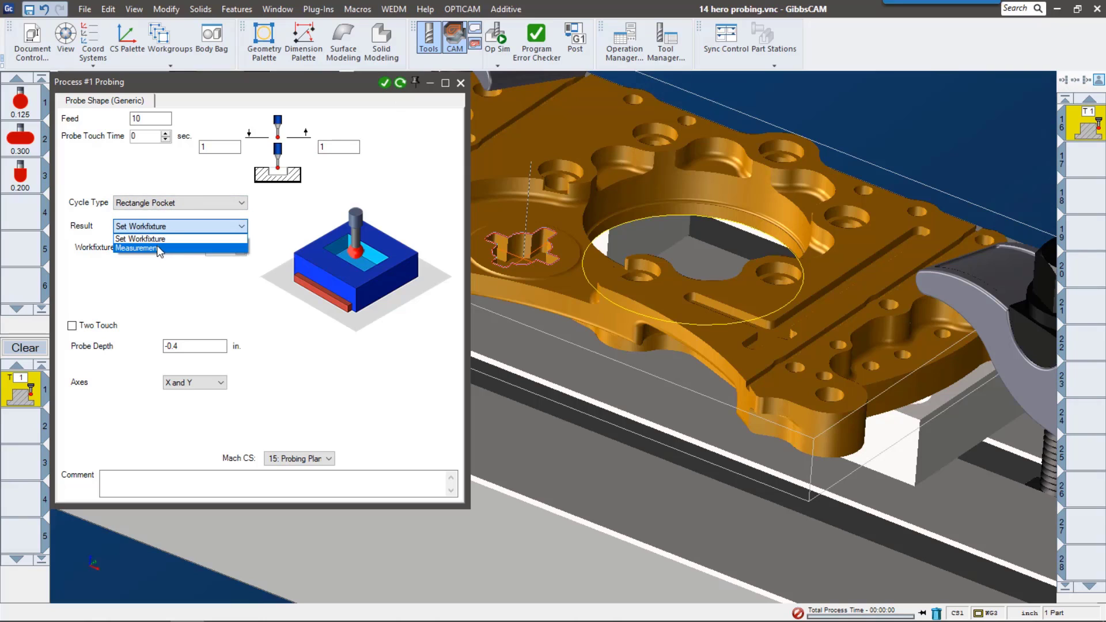
click(160, 249)
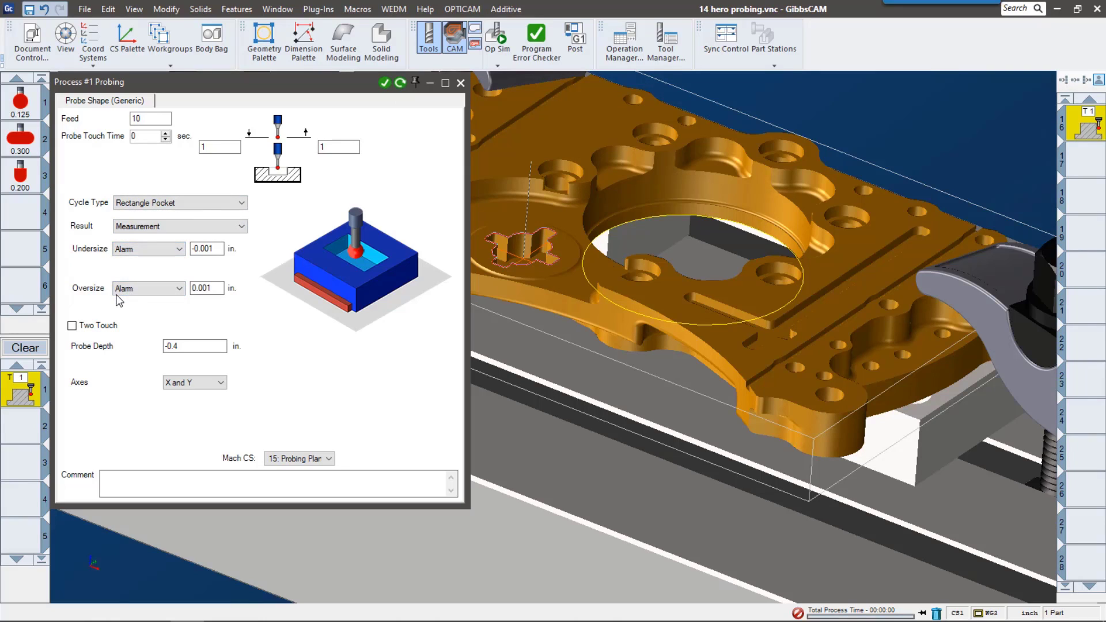
click(166, 253)
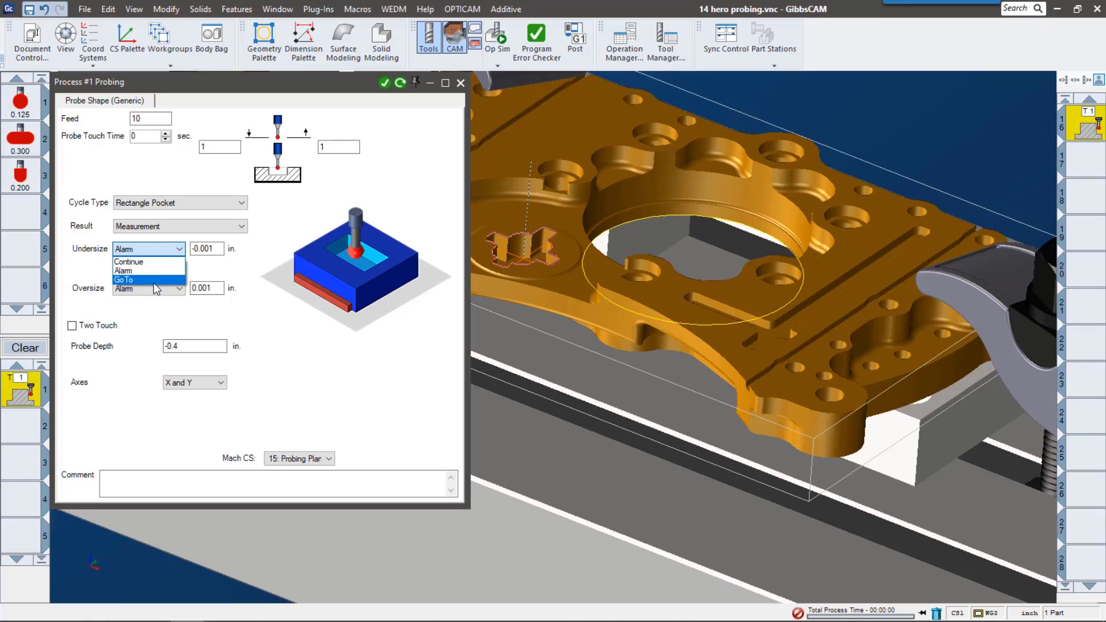
click(155, 280)
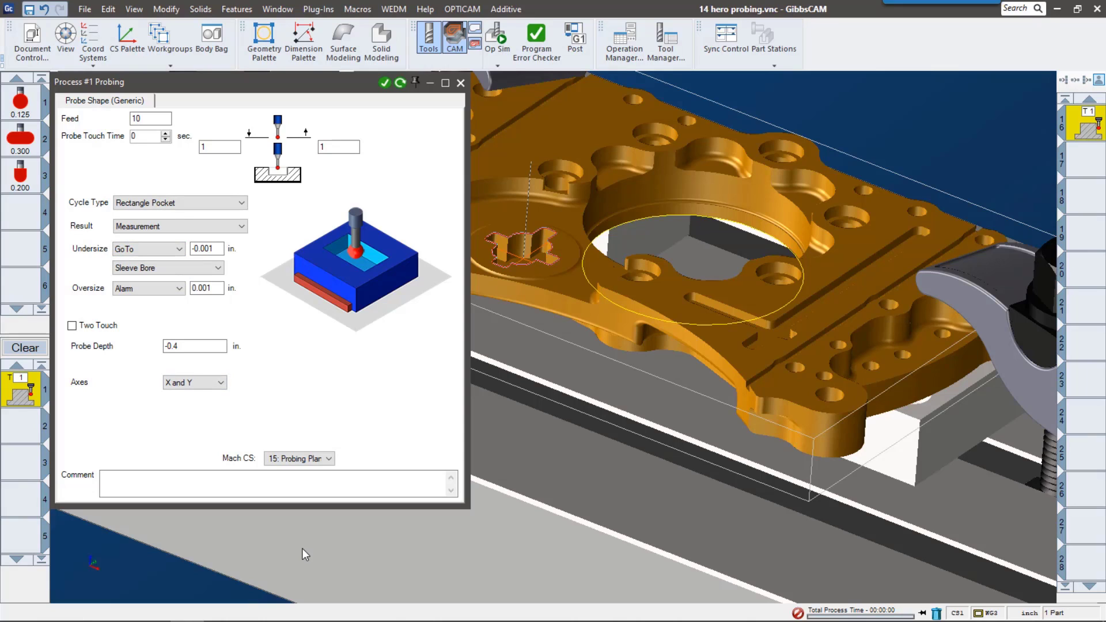
Look through the available process types for the Goto utility process
click(22, 430)
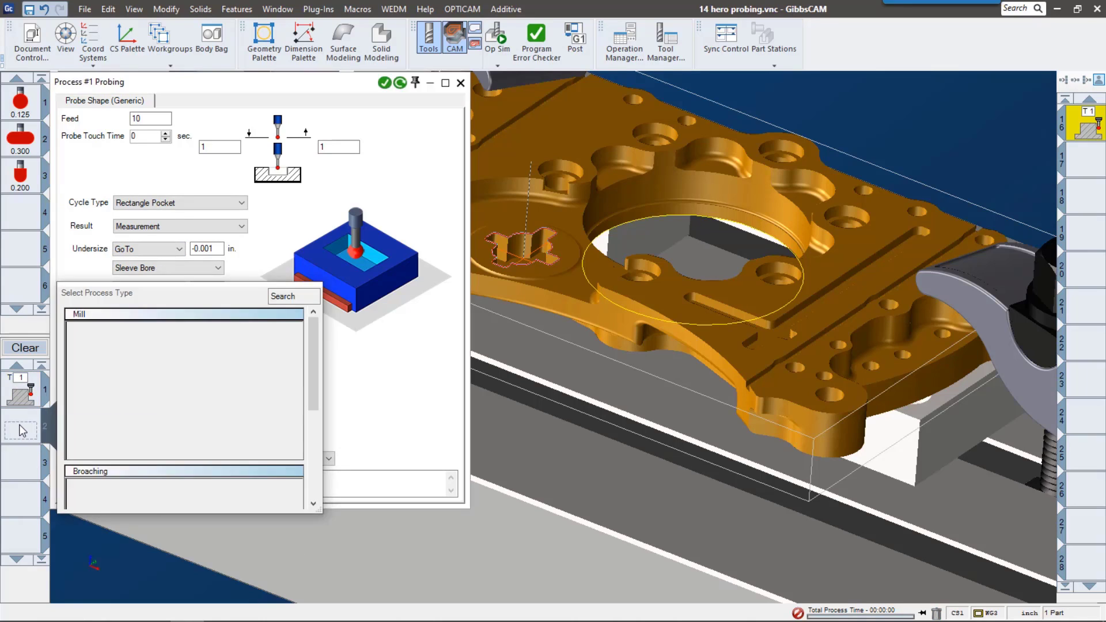
scroll(184, 438, down, 5)
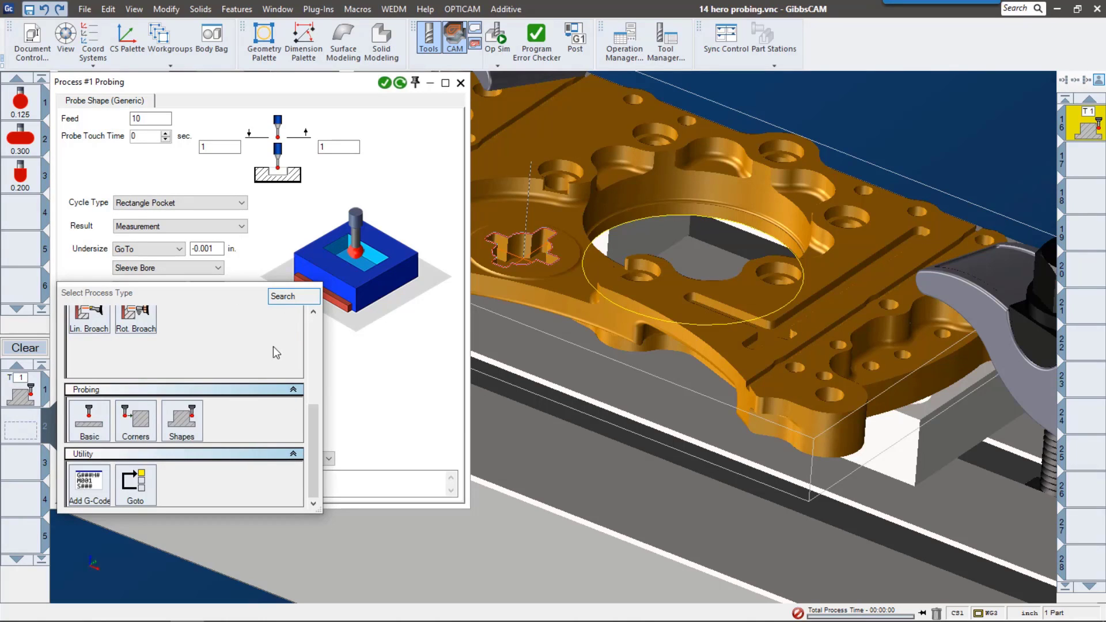
key(Escape)
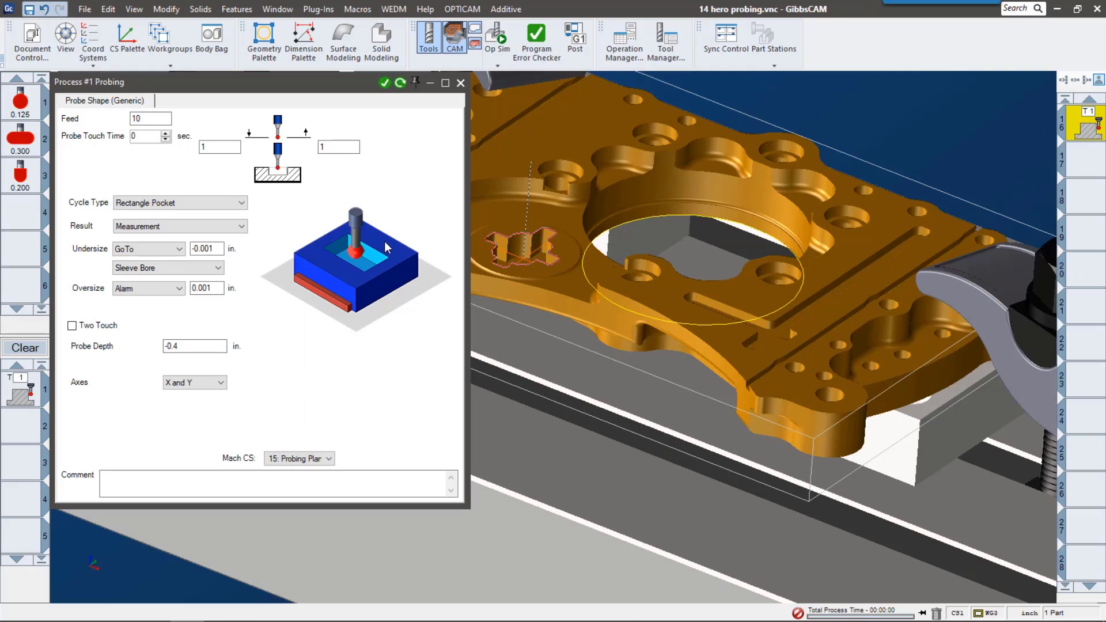
Examine the existing Goto operation and the tool 10 milling operation that follows it
scroll(1098, 218, up, 4)
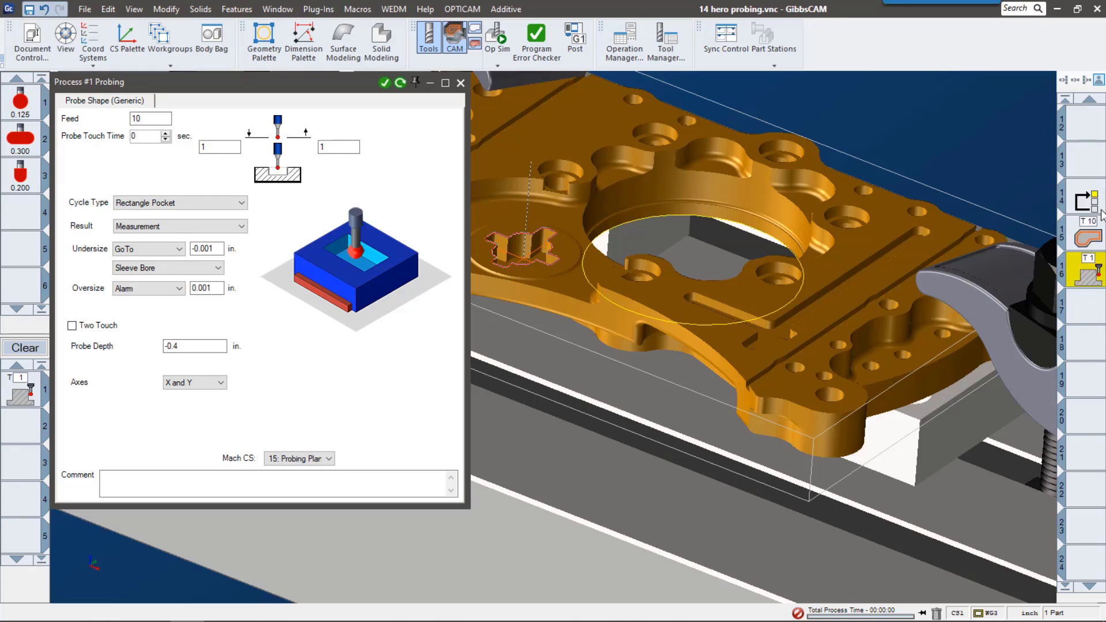
click(1091, 200)
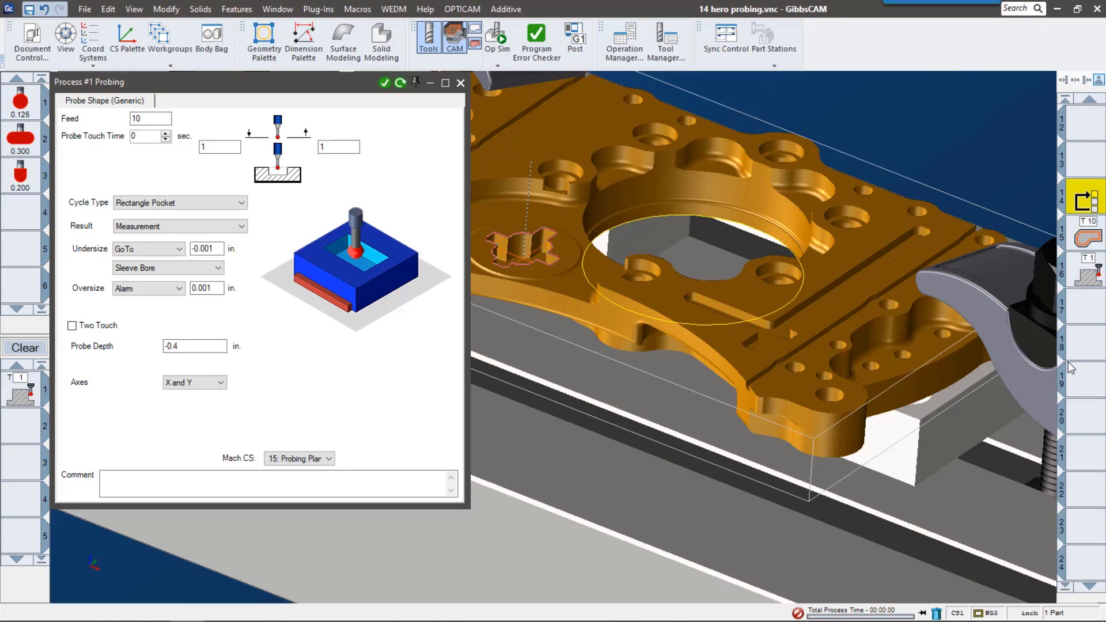
click(1095, 238)
double_click(1095, 237)
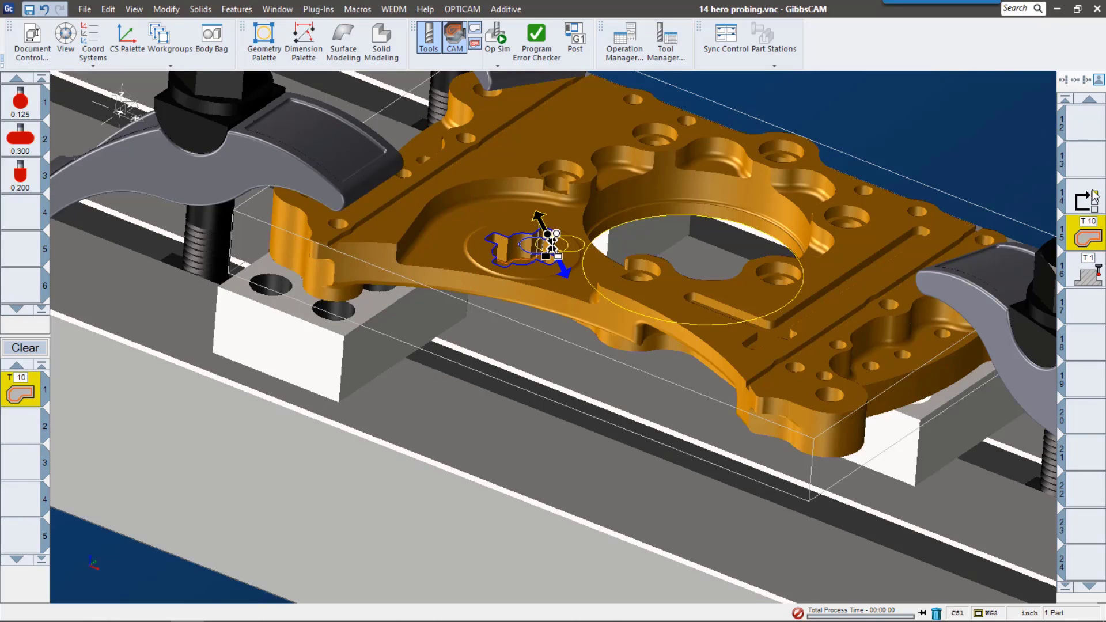
Reload the rectangle pocket probing operation's process and simulate the probing on the clamped part
click(1091, 271)
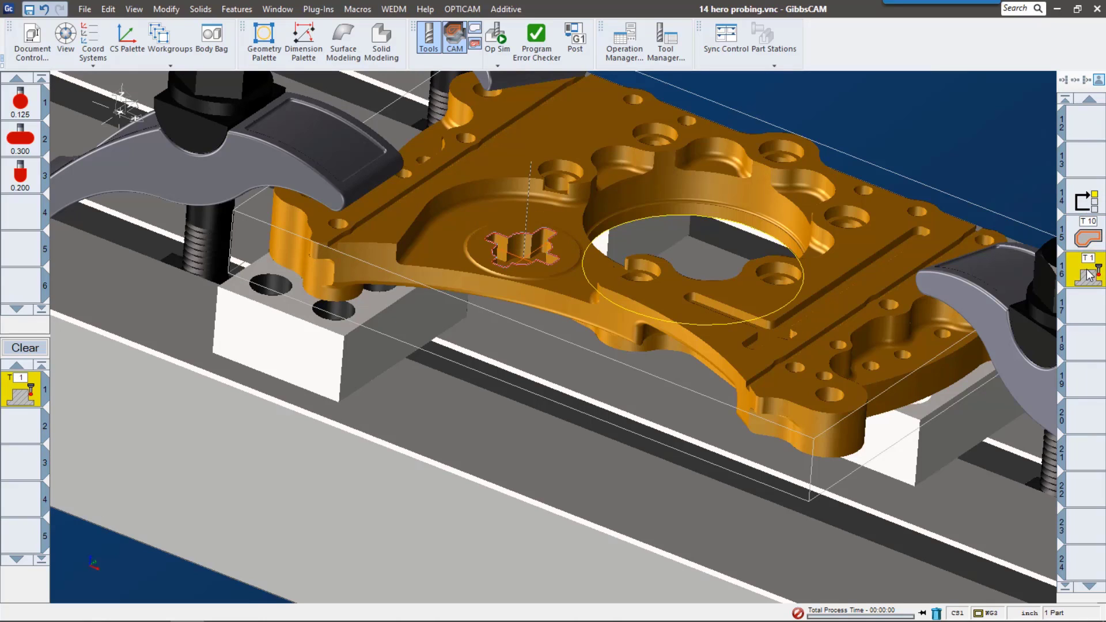
double_click(30, 396)
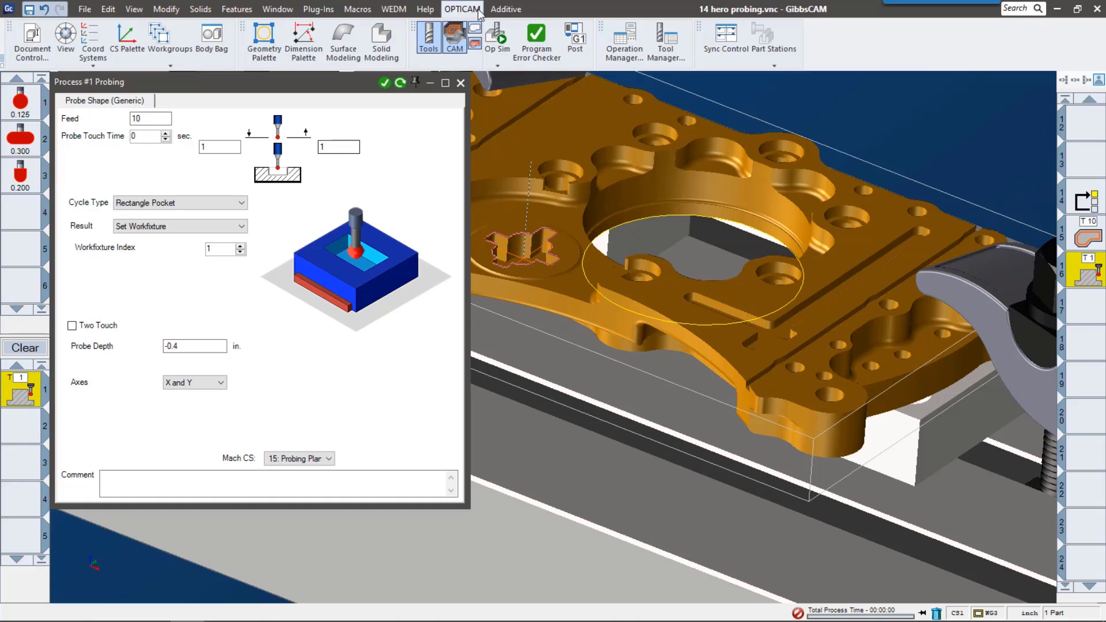
click(496, 44)
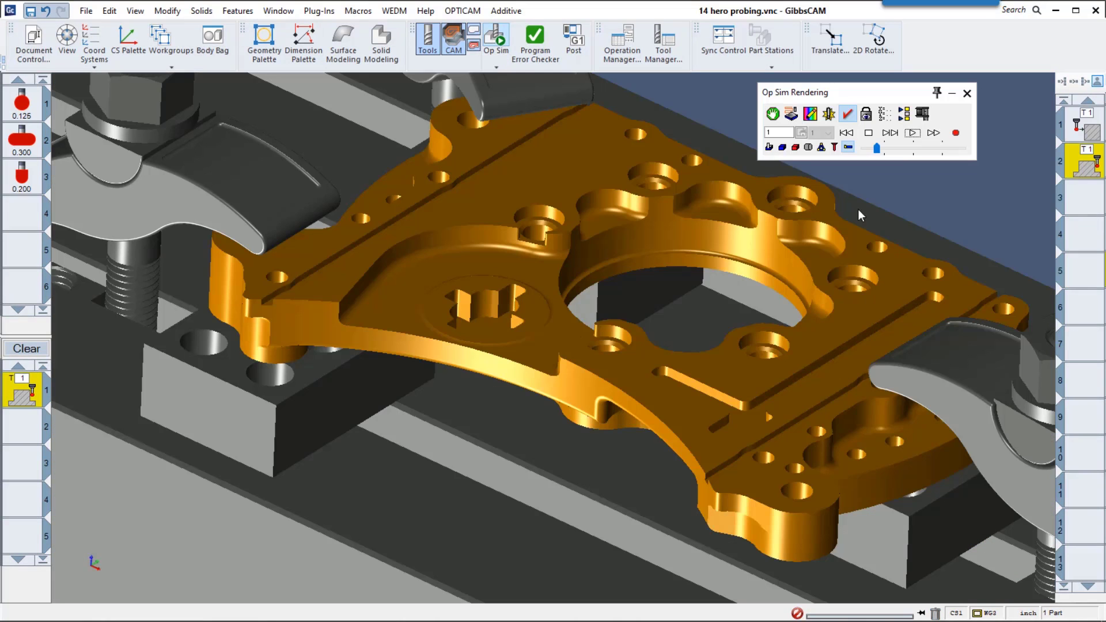
click(913, 133)
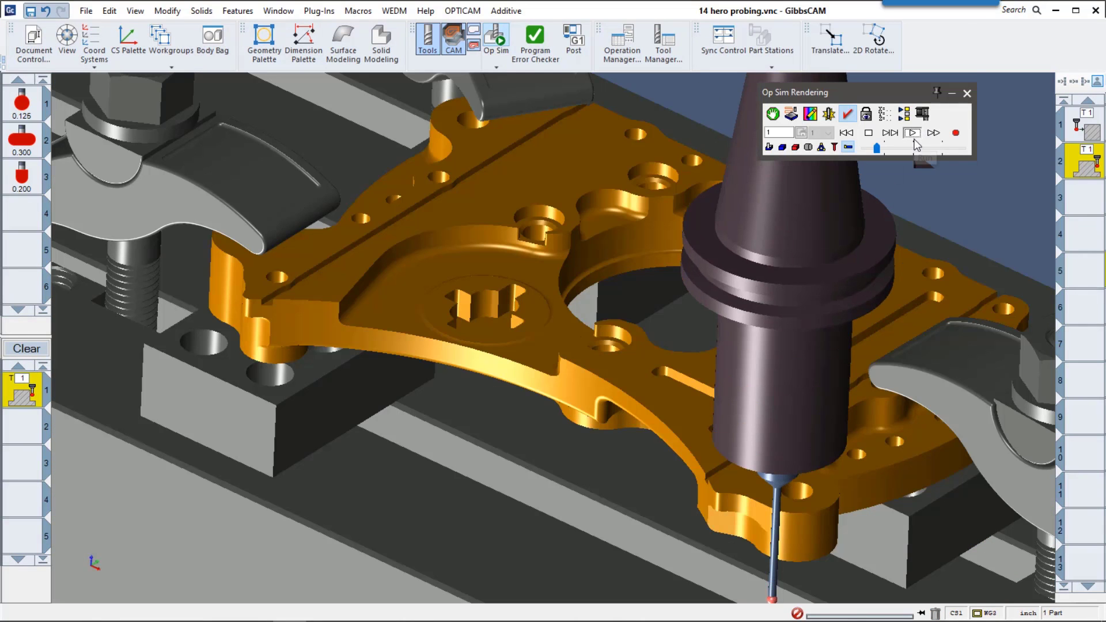